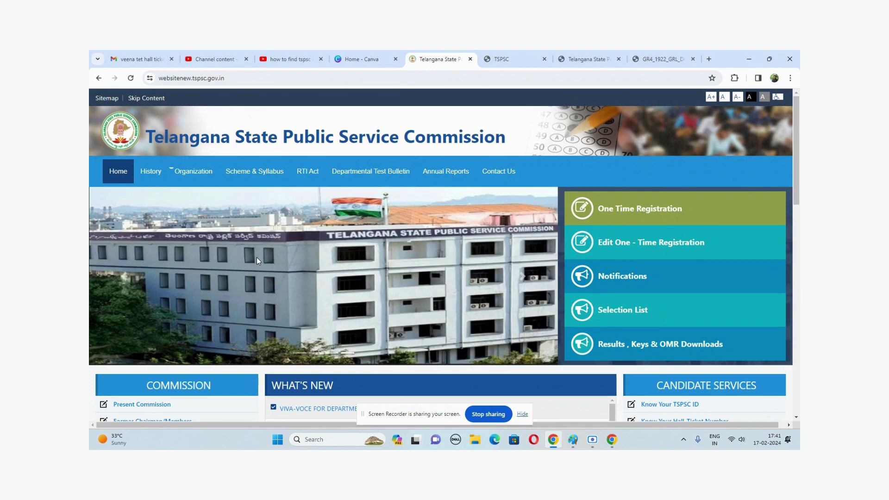
# Step: Go back and load tspsc.gov.in from the address bar suggestion
pyautogui.scroll(-2, 261, 278)
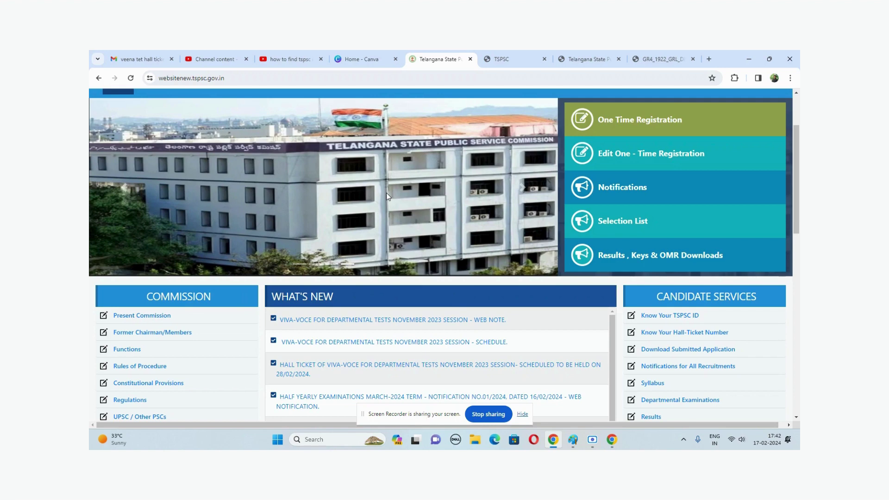
pyautogui.scroll(-5, 324, 375)
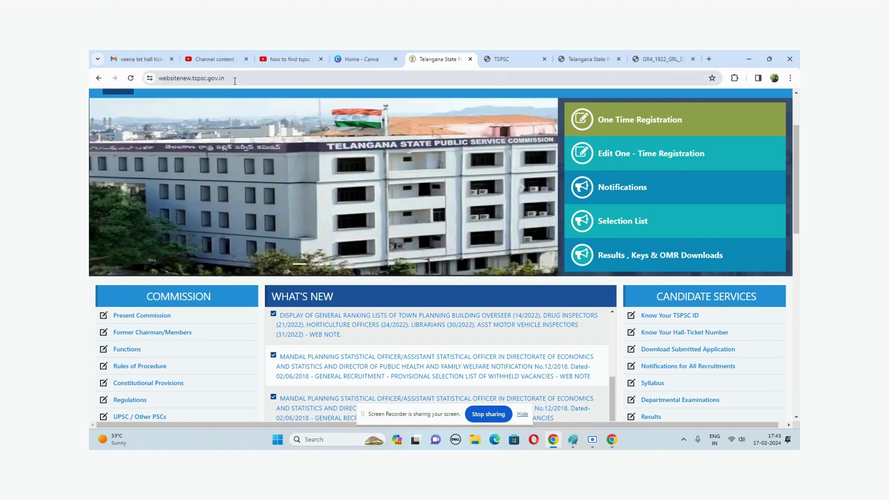
pyautogui.click(99, 78)
pyautogui.click(172, 82)
pyautogui.write('TS')
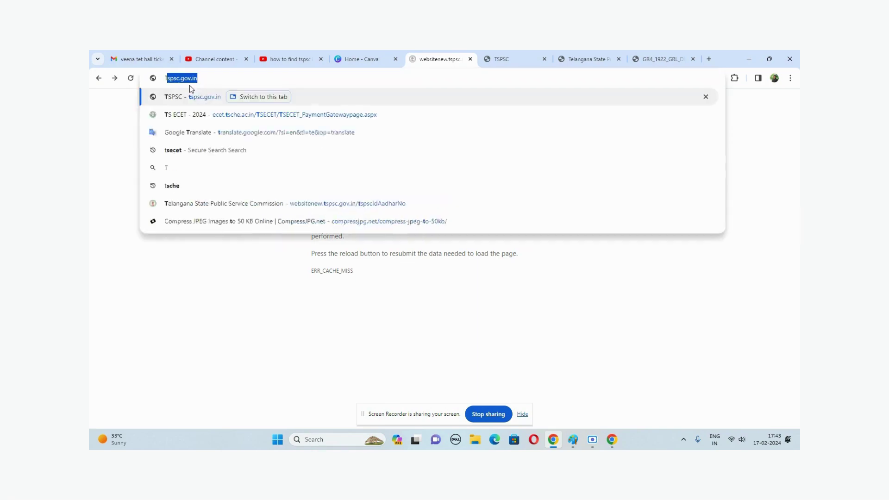
pyautogui.press('Return')
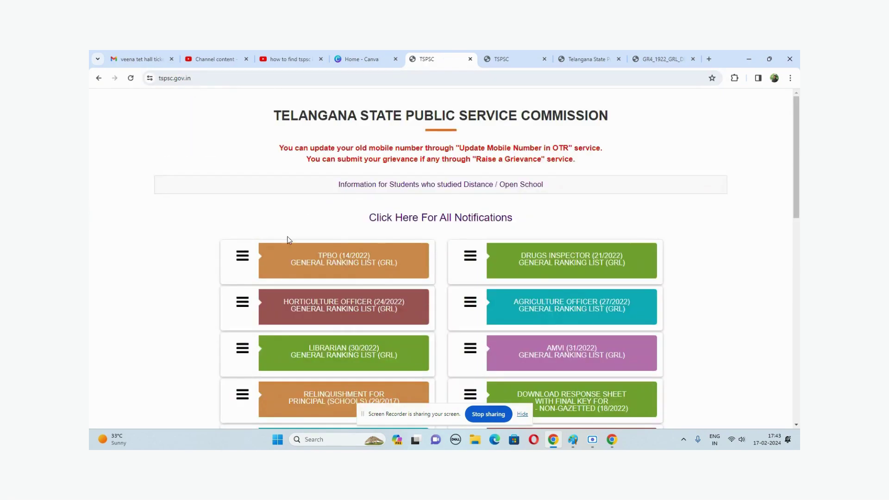
# Step: Scroll the TSPSC home page and open 'Click Here For All Notifications'
pyautogui.scroll(-8, 323, 329)
pyautogui.scroll(-5, 323, 328)
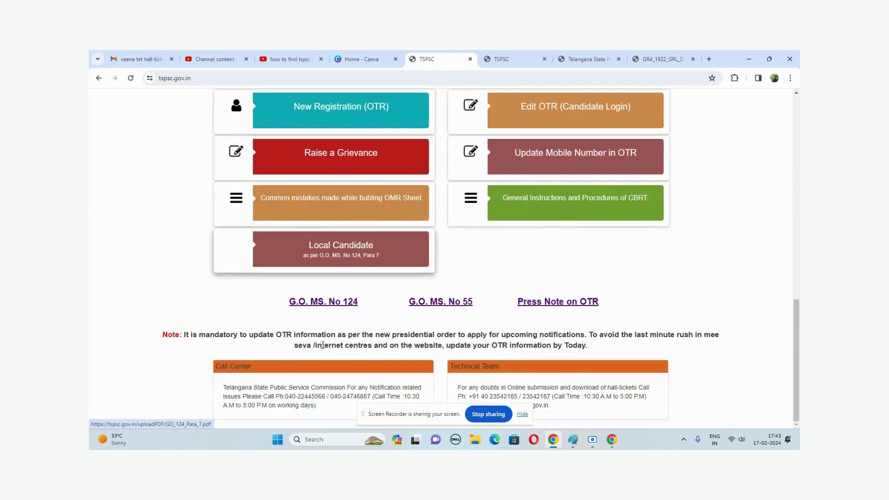
pyautogui.scroll(12, 341, 324)
pyautogui.scroll(-3, 387, 234)
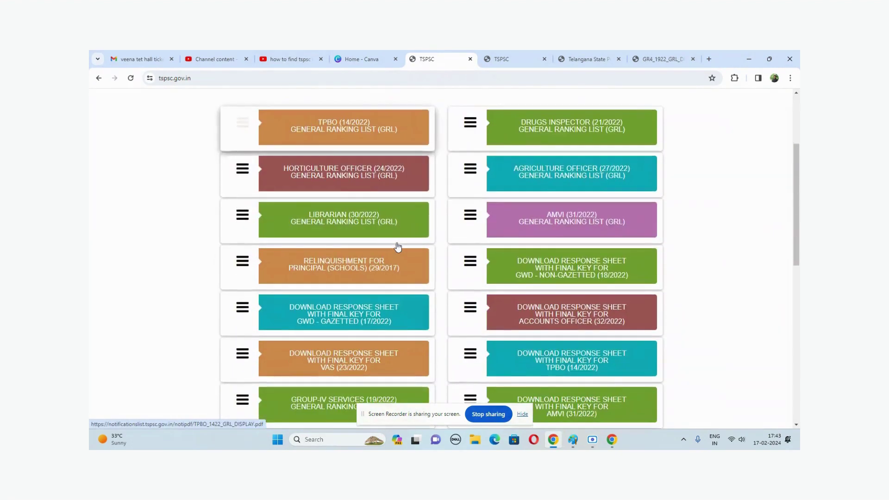
pyautogui.scroll(3, 396, 246)
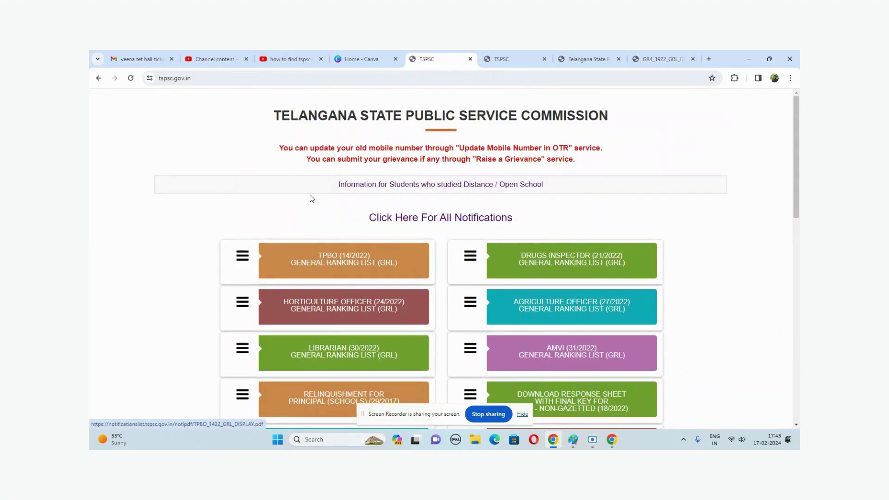
pyautogui.click(419, 225)
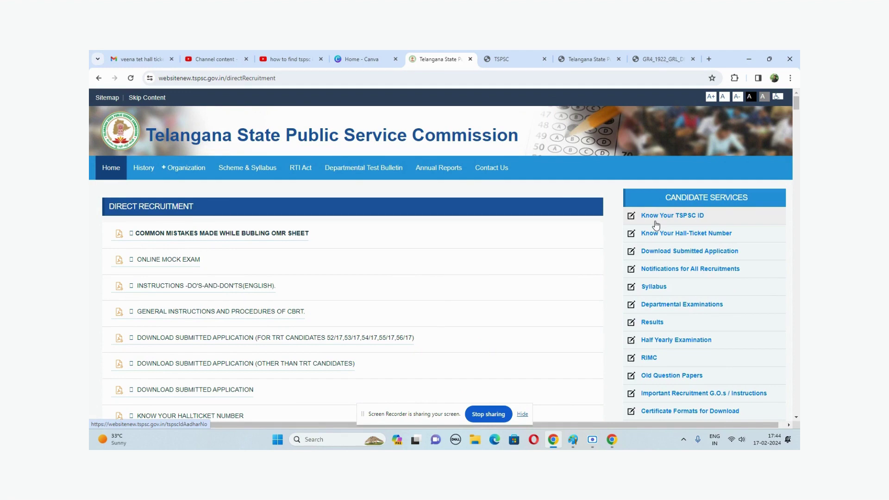
# Step: Open Know Your TSPSC ID and enter the candidate's Aadhar number
pyautogui.click(656, 225)
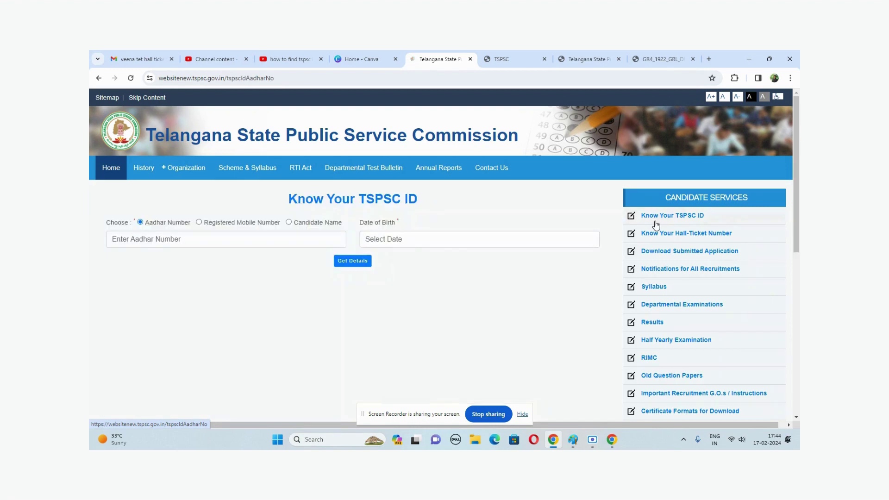
pyautogui.click(208, 240)
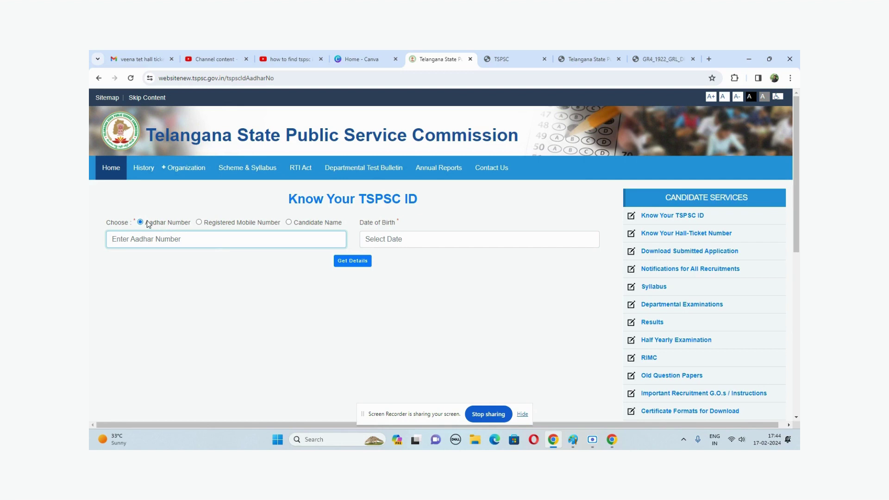
pyautogui.moveTo(147, 222); pyautogui.dragTo(335, 223)
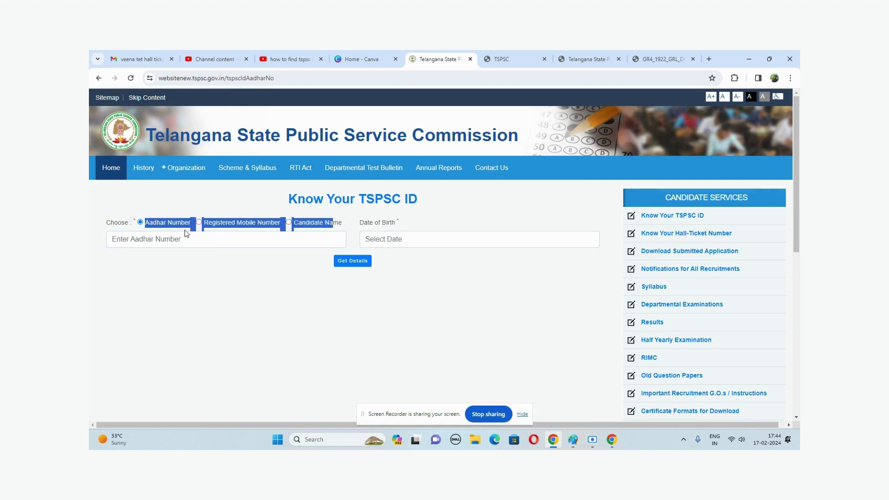
pyautogui.click(159, 239)
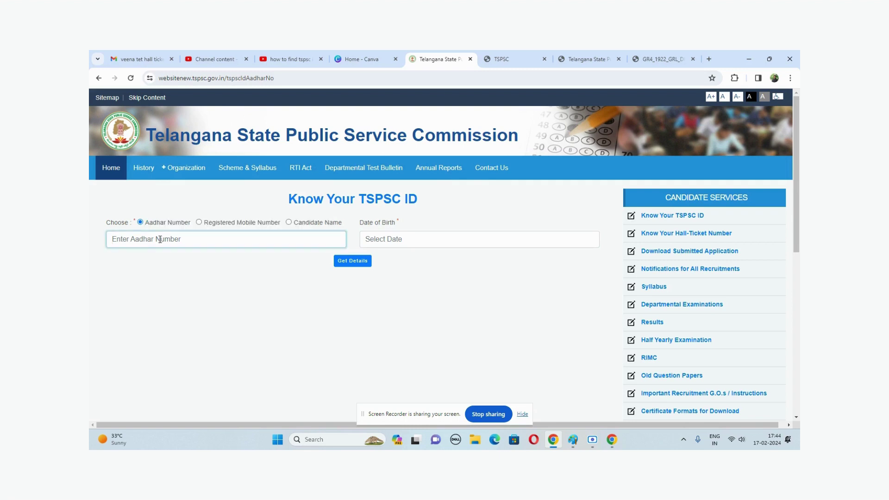
pyautogui.press('Tab')
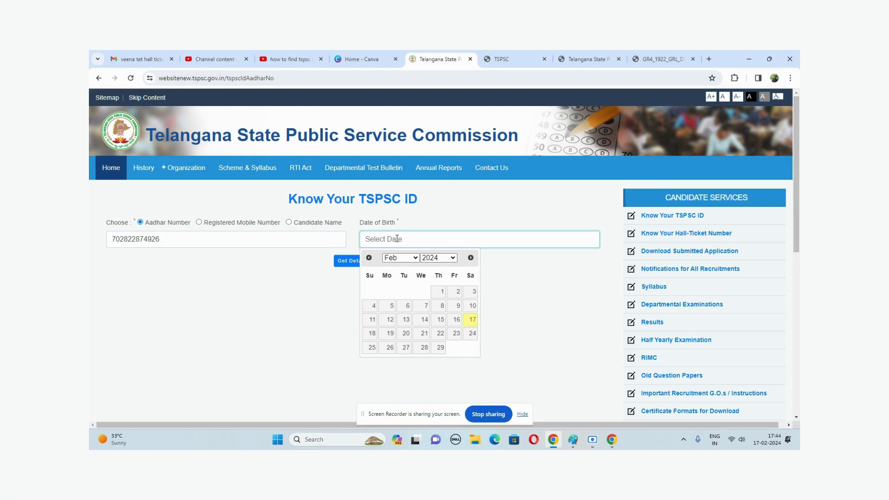
pyautogui.click(407, 258)
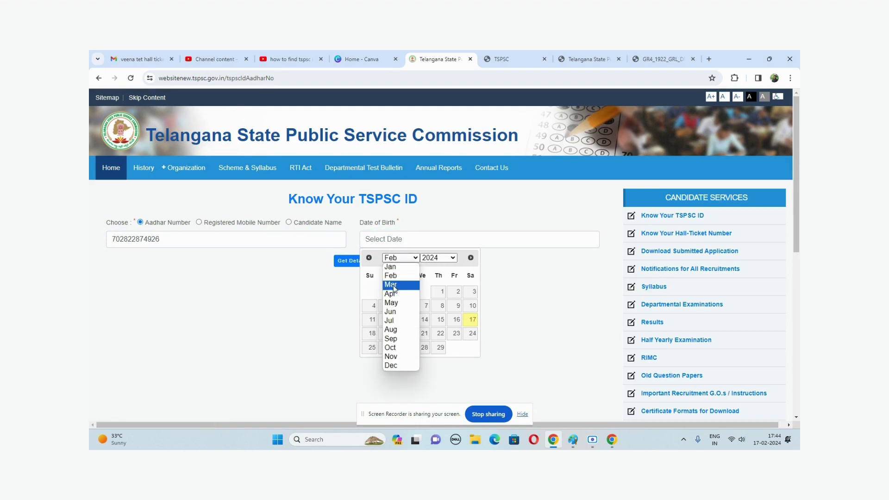
pyautogui.click(392, 285)
pyautogui.click(431, 258)
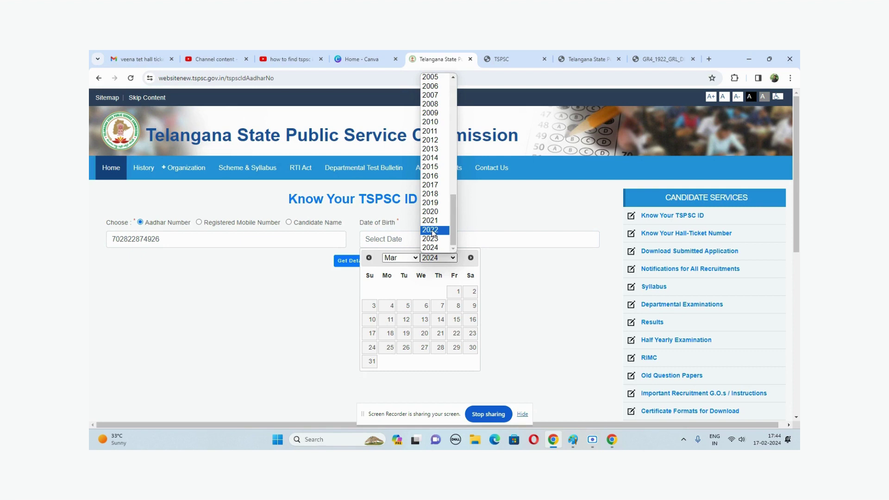
pyautogui.scroll(8, 433, 185)
pyautogui.scroll(-2, 433, 185)
pyautogui.click(433, 248)
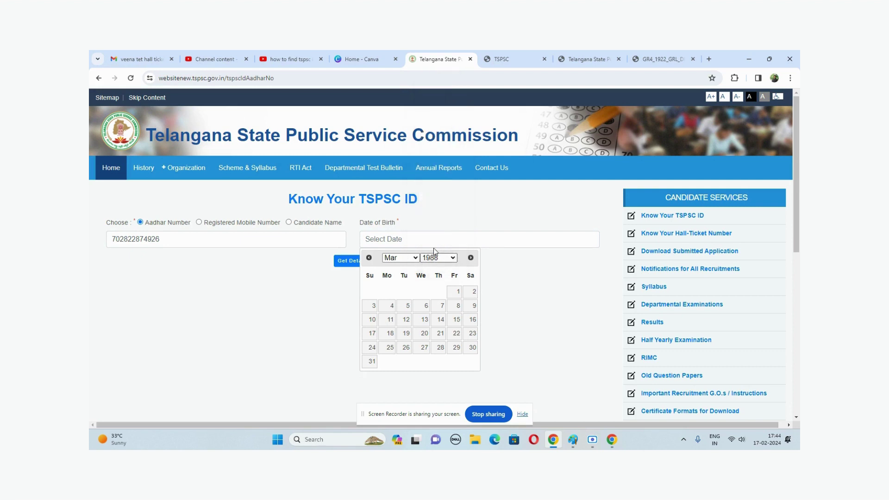
pyautogui.click(406, 305)
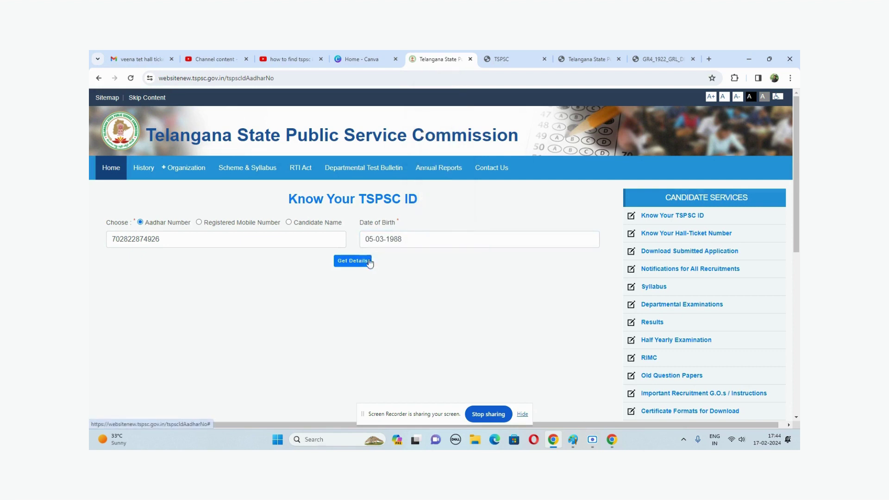
pyautogui.click(369, 262)
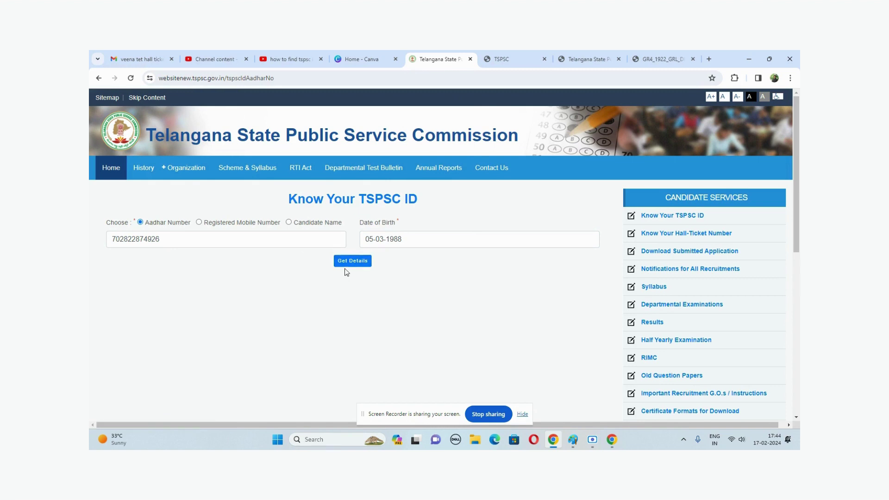
# Step: Highlight the returned TSPSC ID details and the entered Aadhar number
pyautogui.moveTo(264, 342); pyautogui.dragTo(248, 345)
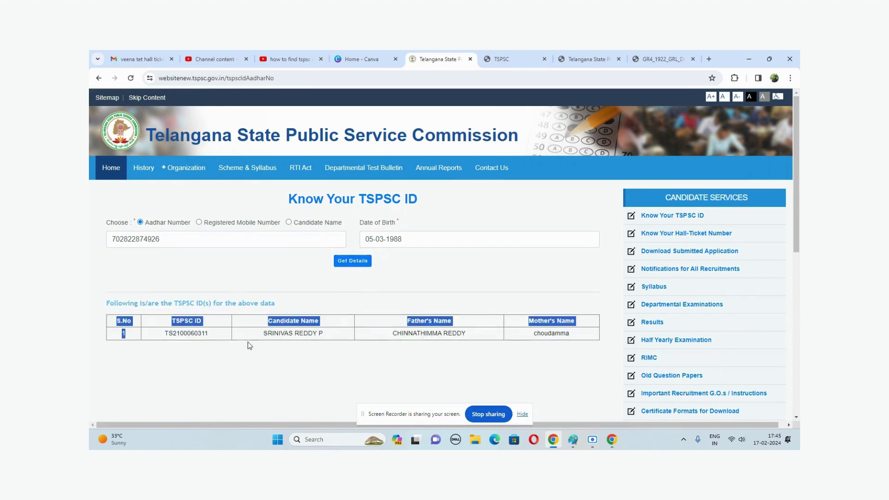
pyautogui.moveTo(383, 331); pyautogui.dragTo(574, 341)
pyautogui.doubleClick(551, 333)
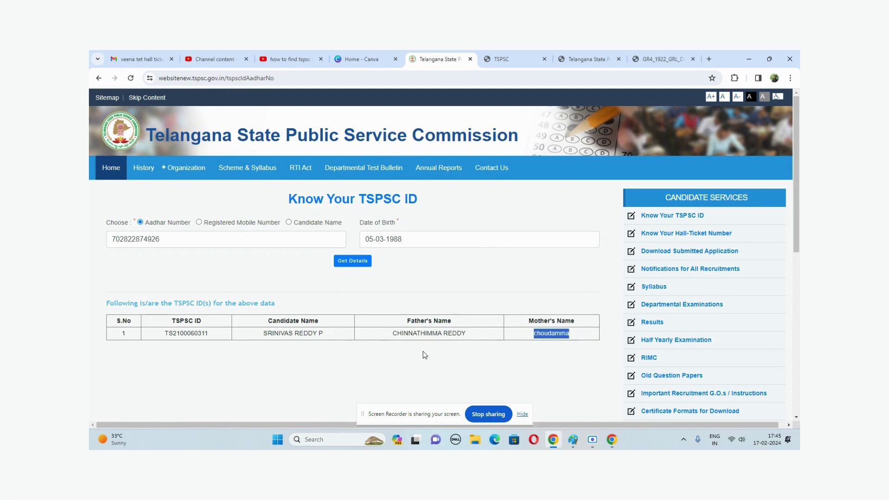
pyautogui.moveTo(165, 333); pyautogui.dragTo(215, 334)
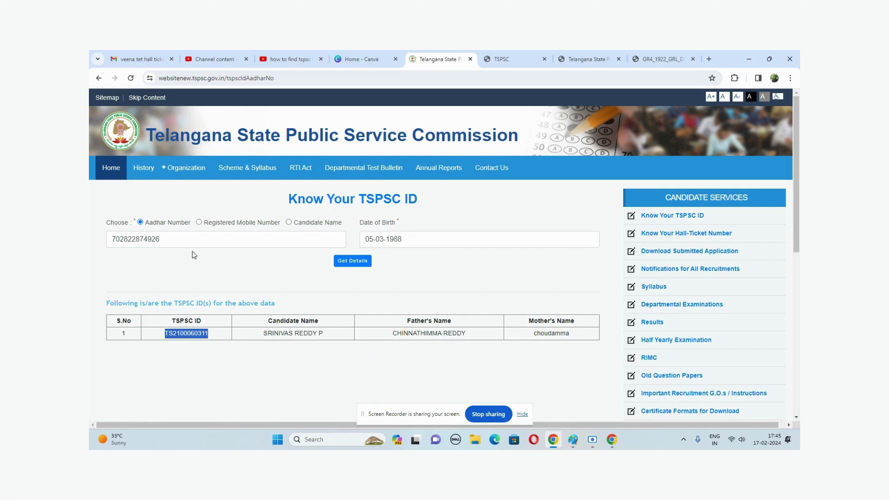
pyautogui.moveTo(192, 240); pyautogui.dragTo(91, 245)
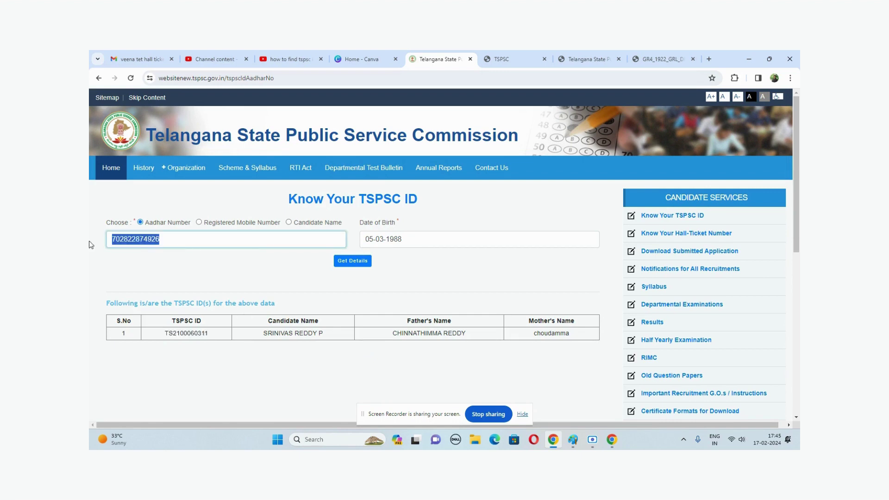
# Step: Switch the lookup to registered mobile number and enter the candidate's mobile number
pyautogui.click(199, 222)
pyautogui.click(183, 244)
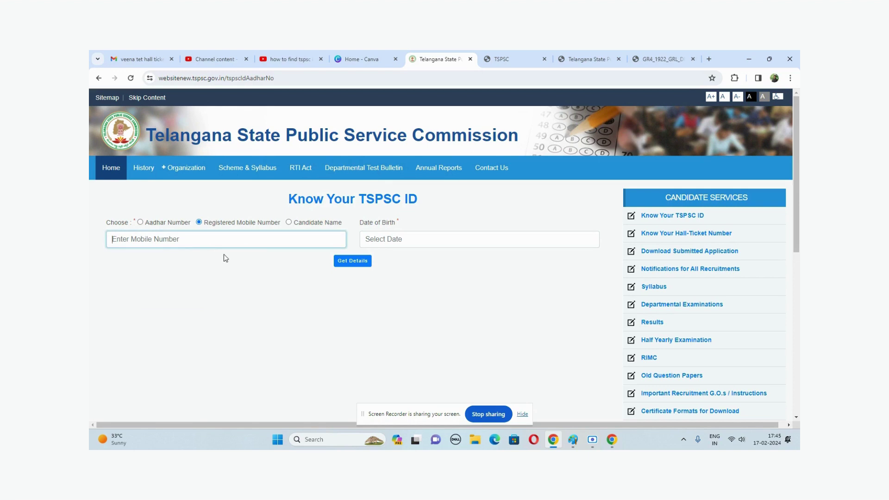
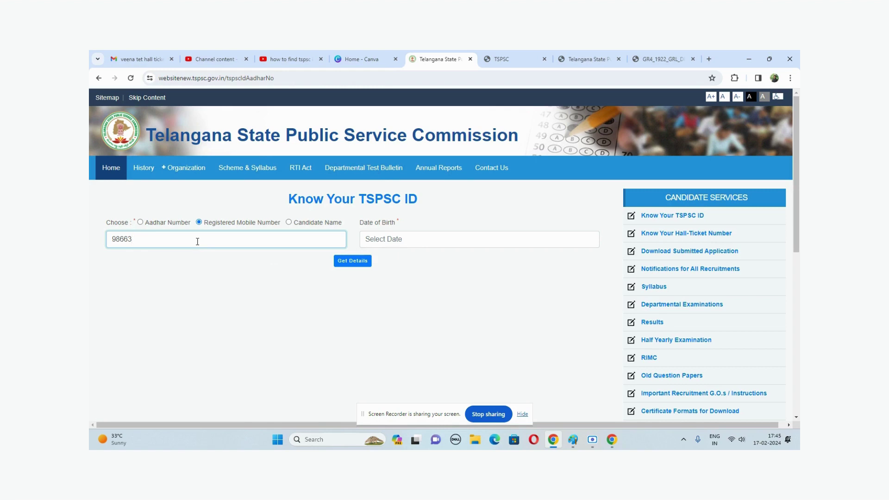
pyautogui.press('Tab')
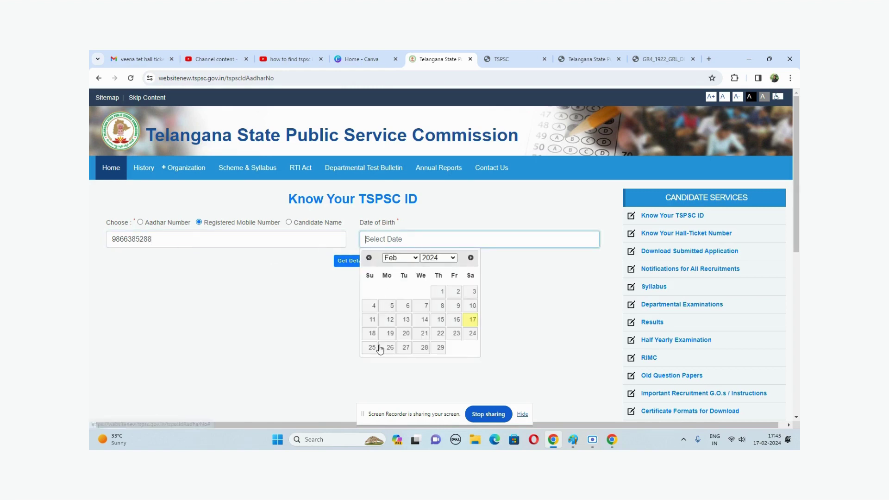
pyautogui.click(395, 266)
pyautogui.click(398, 286)
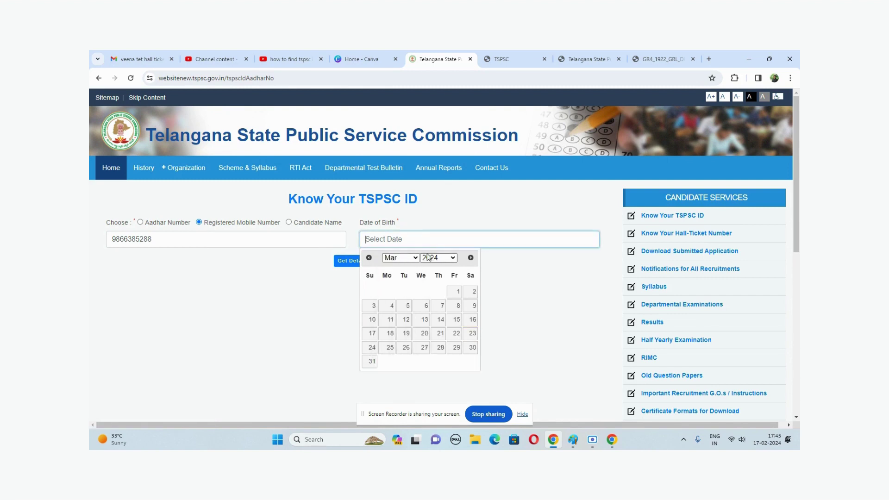
pyautogui.click(438, 258)
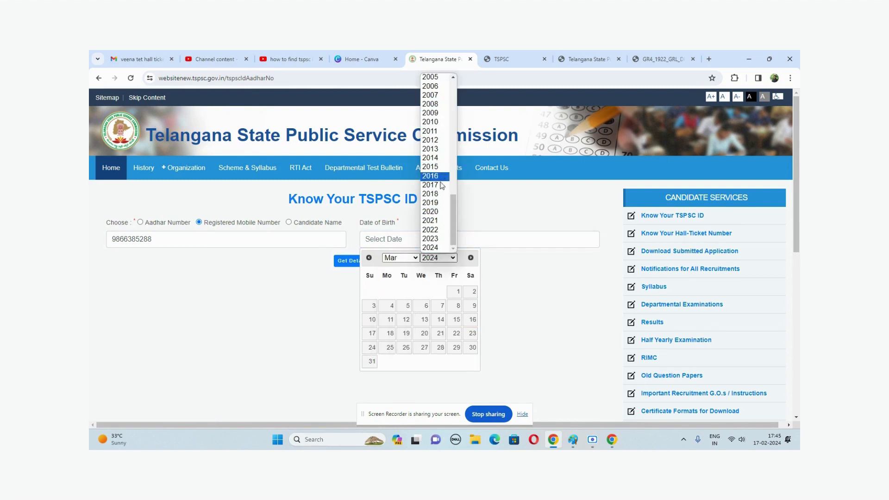
pyautogui.scroll(12, 438, 246)
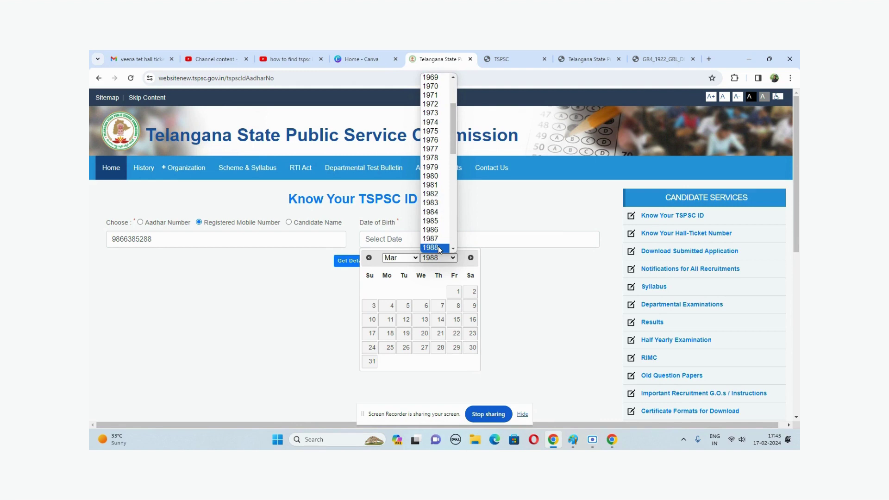
pyautogui.click(438, 248)
pyautogui.click(472, 303)
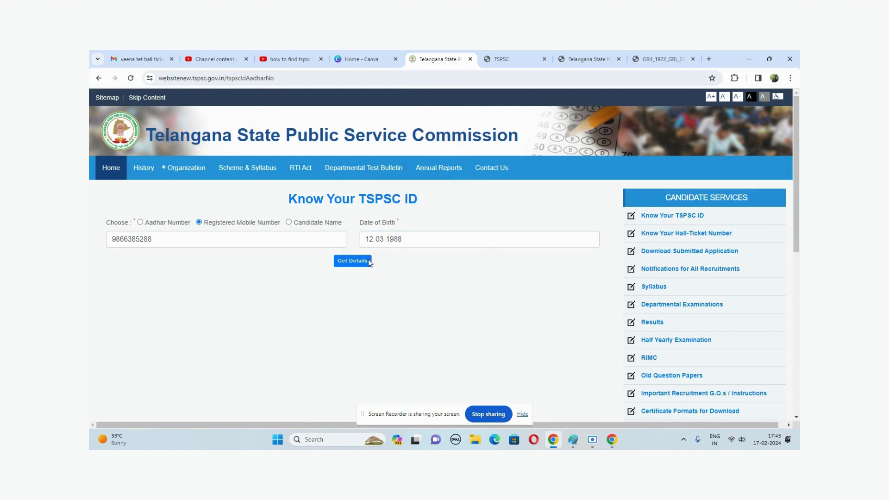
pyautogui.click(383, 238)
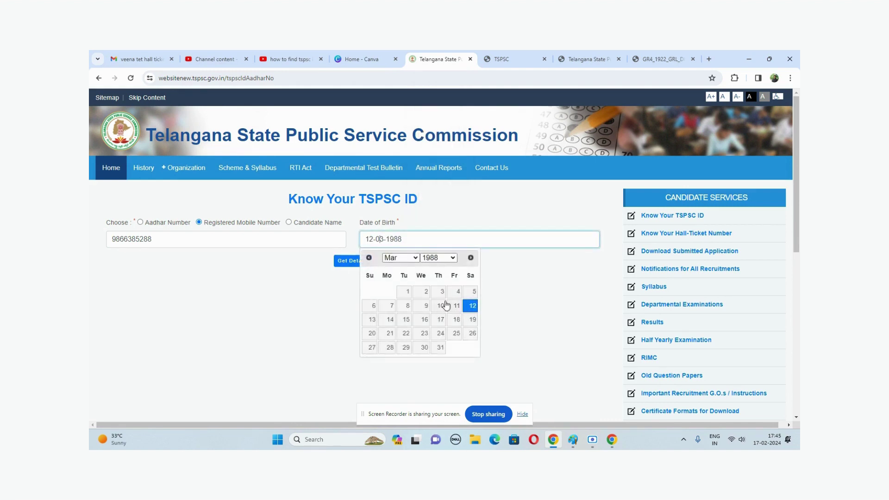
pyautogui.click(472, 292)
pyautogui.click(354, 262)
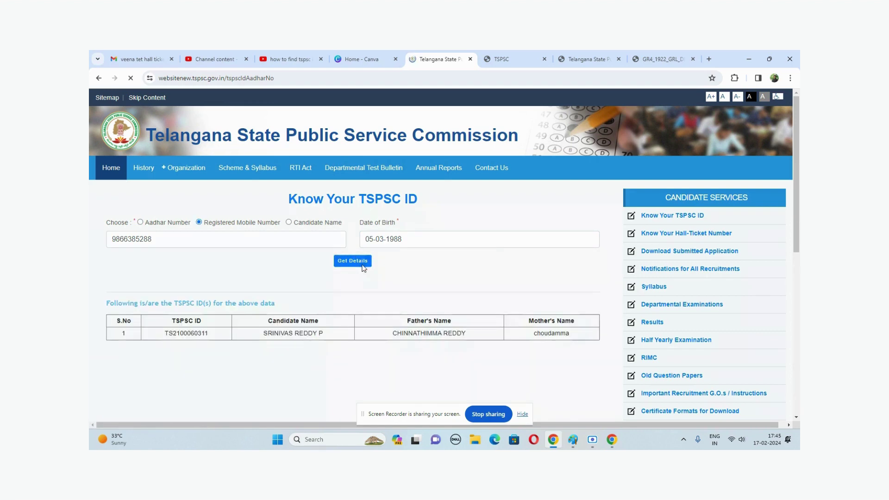
pyautogui.click(289, 222)
pyautogui.click(194, 239)
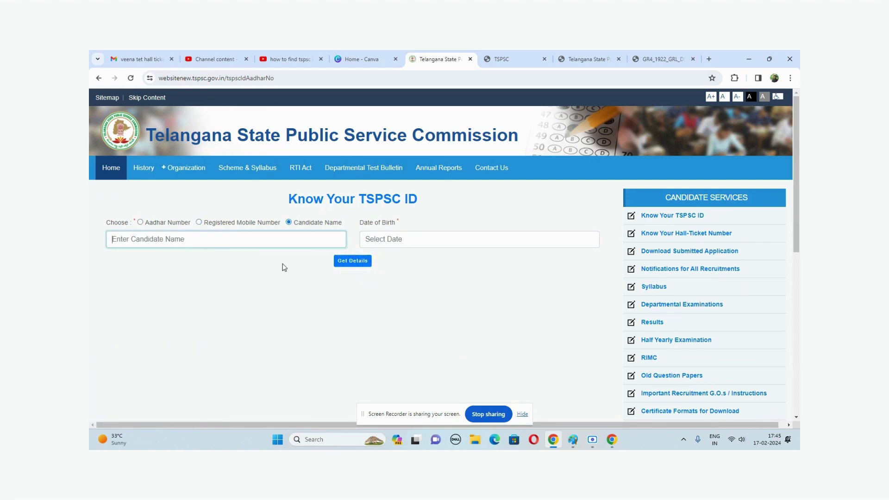
pyautogui.press('Tab')
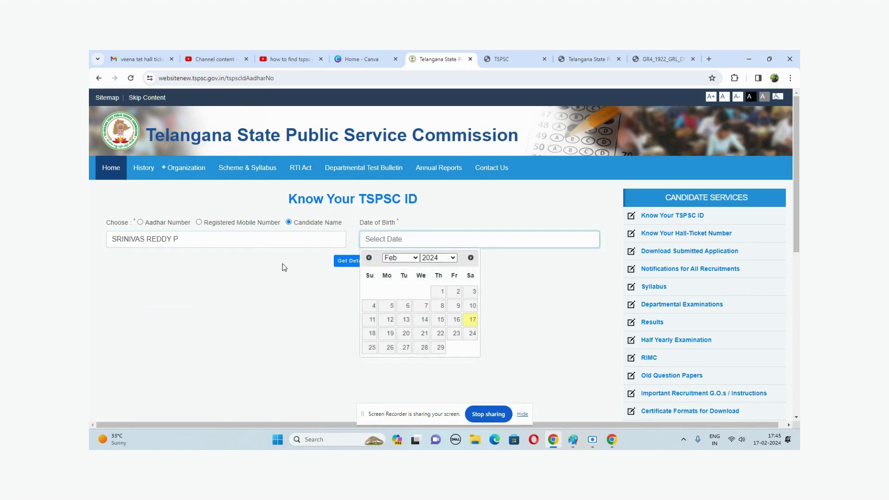
pyautogui.click(405, 258)
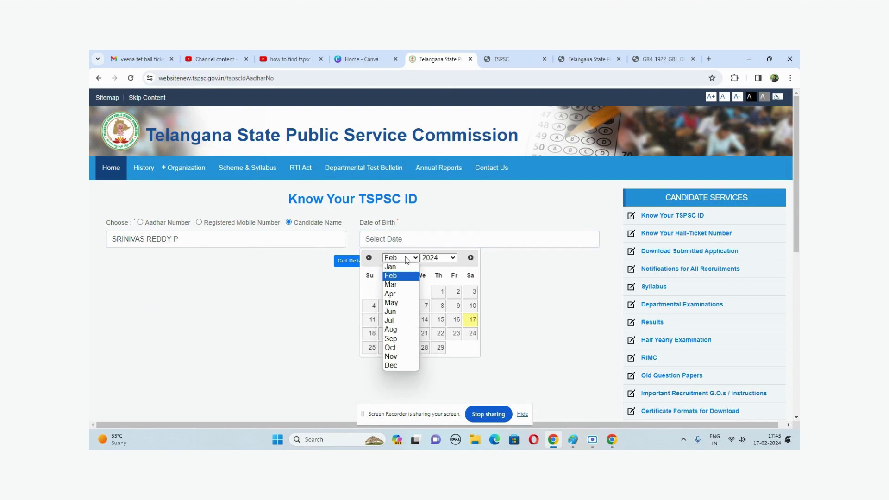
pyautogui.click(401, 285)
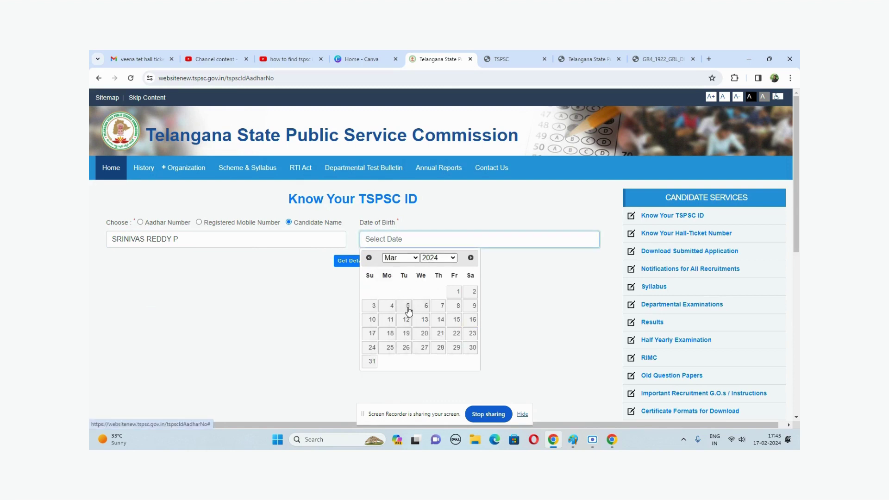
pyautogui.click(432, 260)
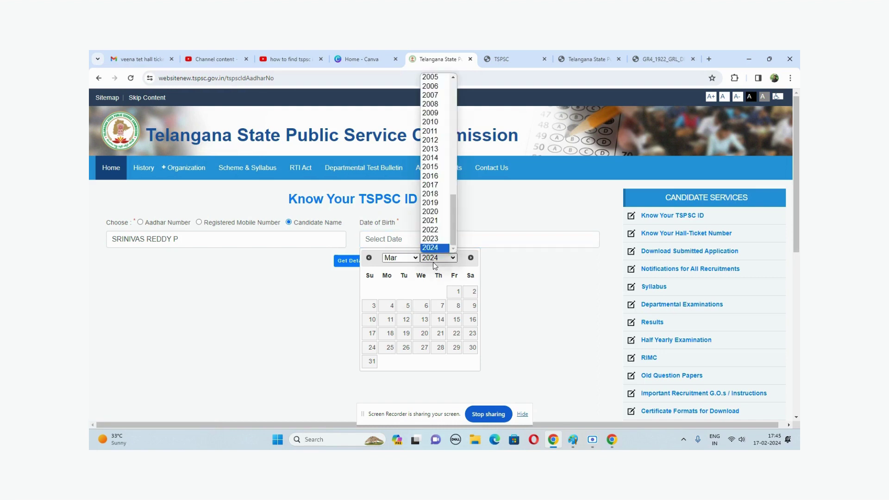
pyautogui.write('1986')
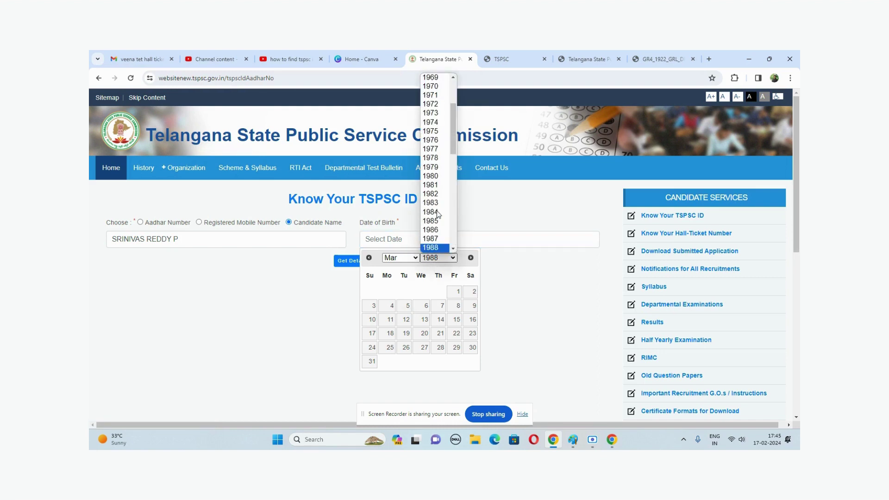
pyautogui.click(435, 260)
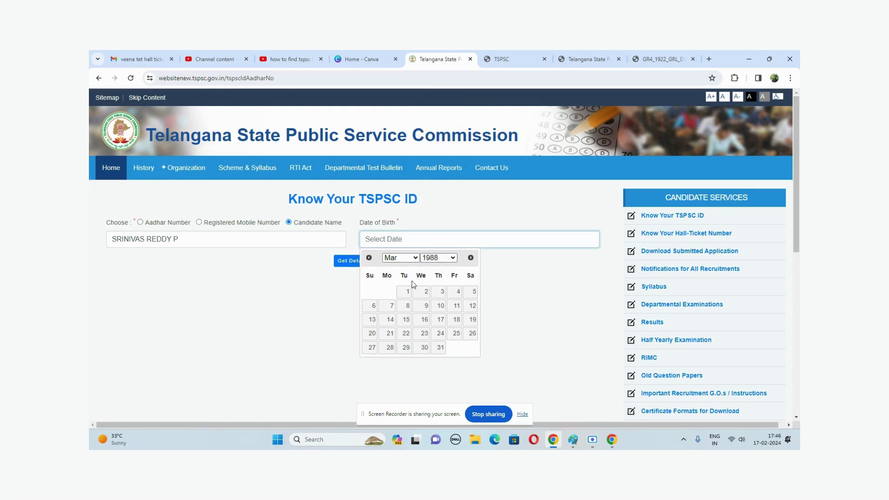
pyautogui.click(471, 293)
pyautogui.click(353, 261)
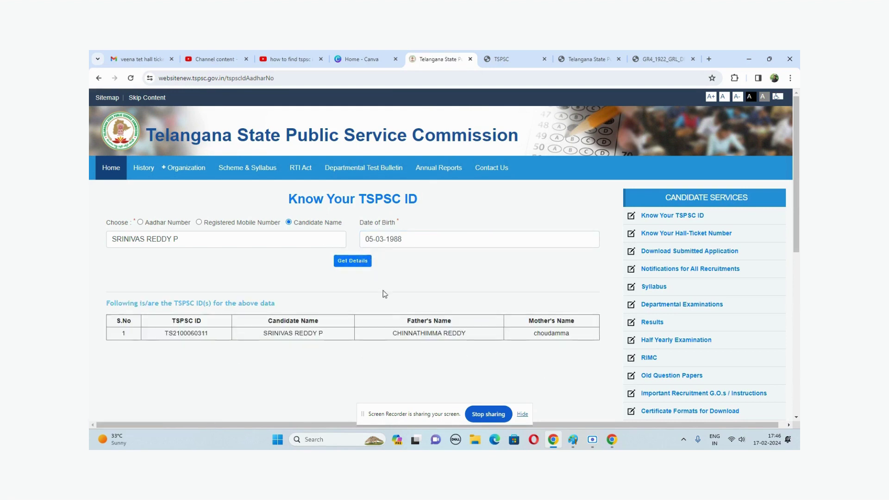
# Step: Copy the TSPSC ID into a new Notepad, then return to Chrome's hall-ticket search page
pyautogui.moveTo(212, 337); pyautogui.dragTo(164, 337)
pyautogui.hotkey('ctrl', 'c')
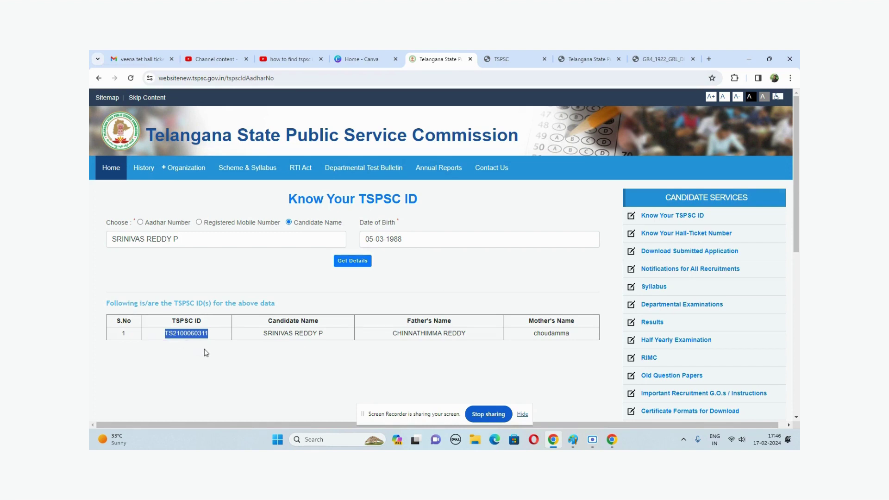
pyautogui.press('super+r')
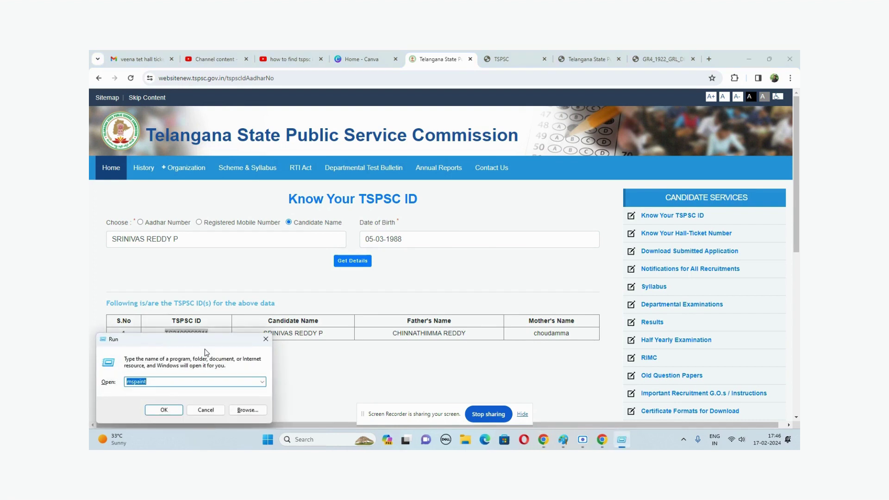
pyautogui.write('NOTPAD')
pyautogui.press('BackSpace')
pyautogui.press('BackSpace')
pyautogui.press('Down')
pyautogui.press('Return')
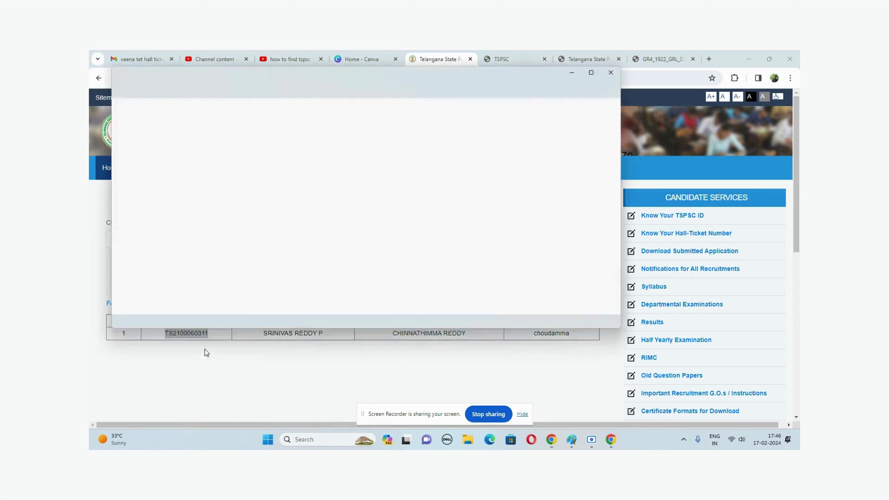
pyautogui.hotkey('ctrl', 'v')
pyautogui.hotkey('alt', 'Tab')
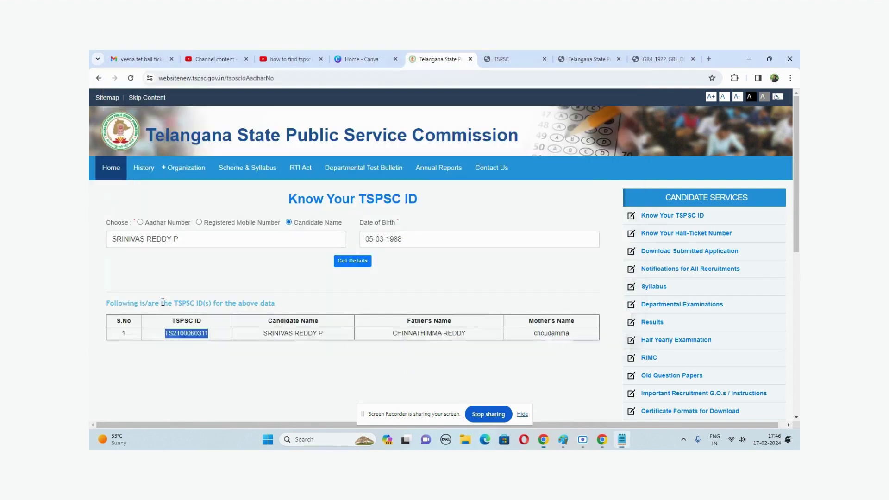
pyautogui.click(238, 374)
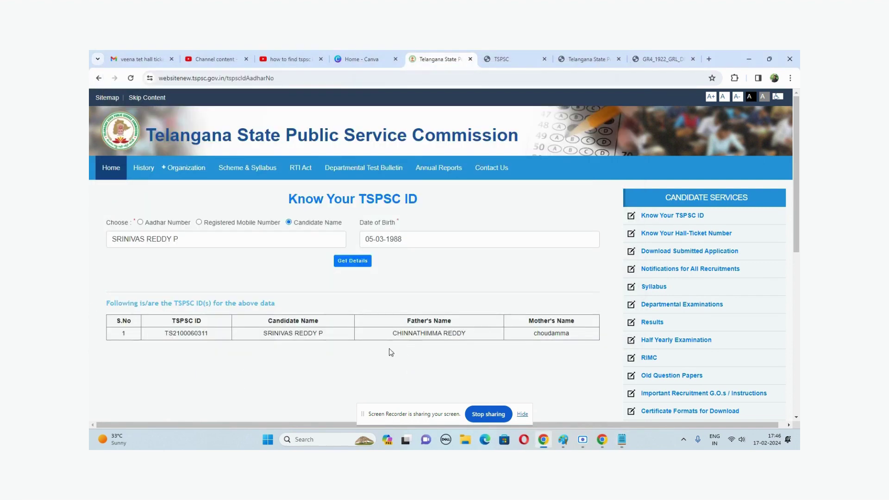
pyautogui.click(690, 235)
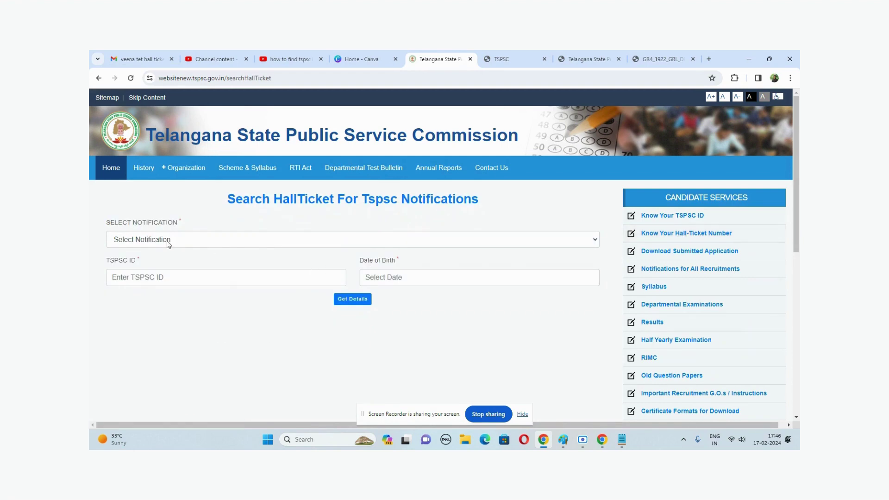
# Step: Choose notification 19/2022 GROUP-IV SERVICES and paste the saved TSPSC ID
pyautogui.click(162, 240)
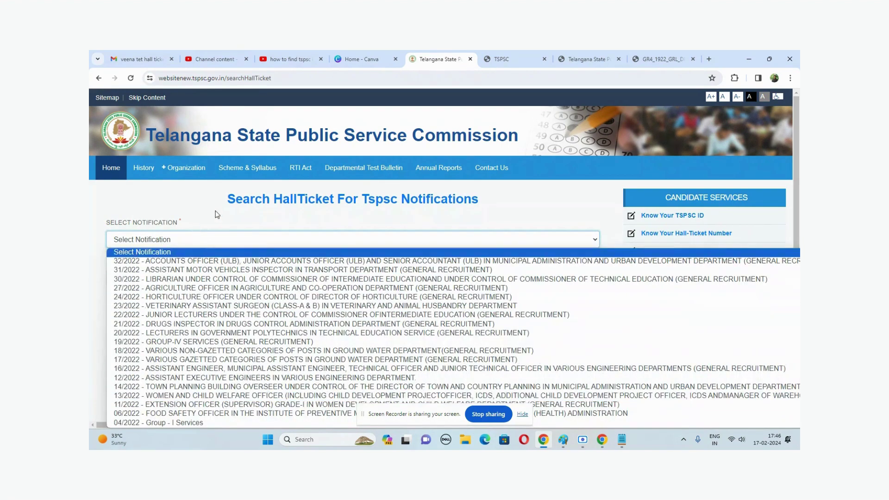
pyautogui.click(215, 210)
pyautogui.click(168, 241)
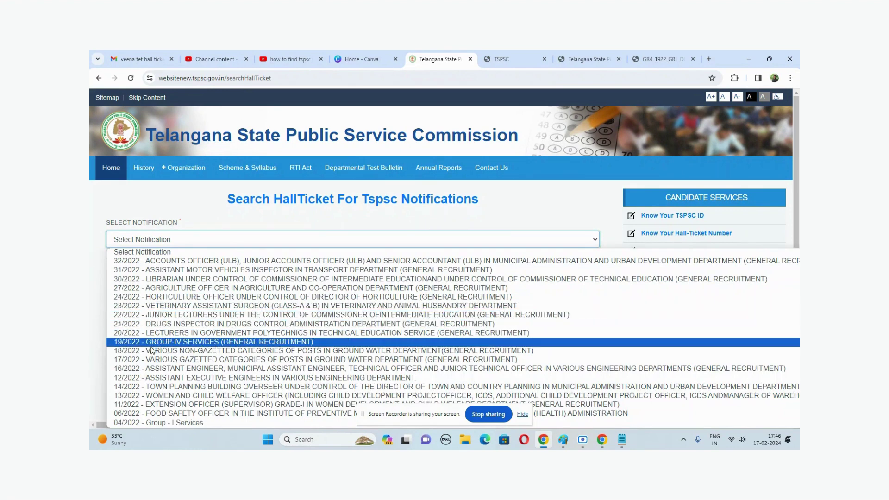
pyautogui.click(160, 343)
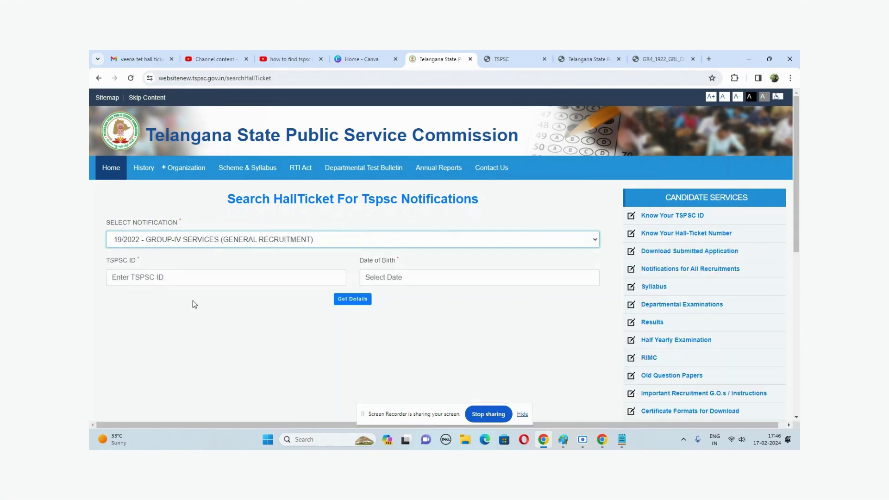
pyautogui.click(155, 278)
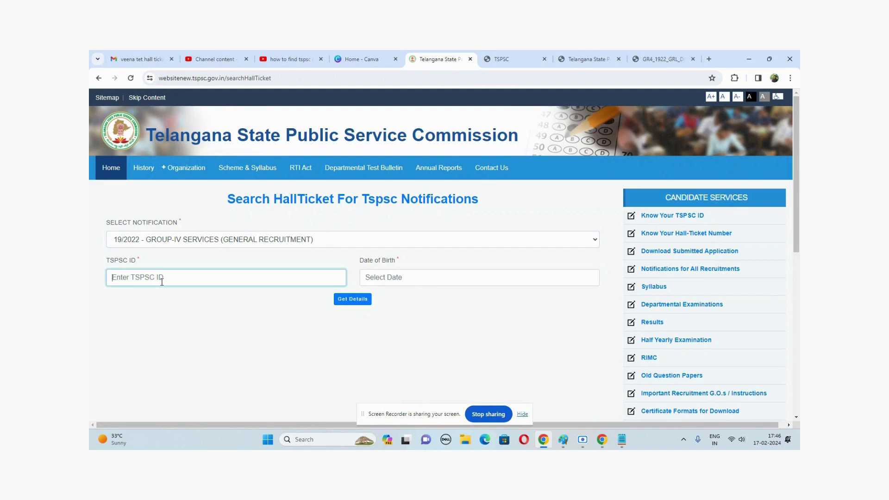
pyautogui.hotkey('ctrl', 'v')
pyautogui.click(412, 280)
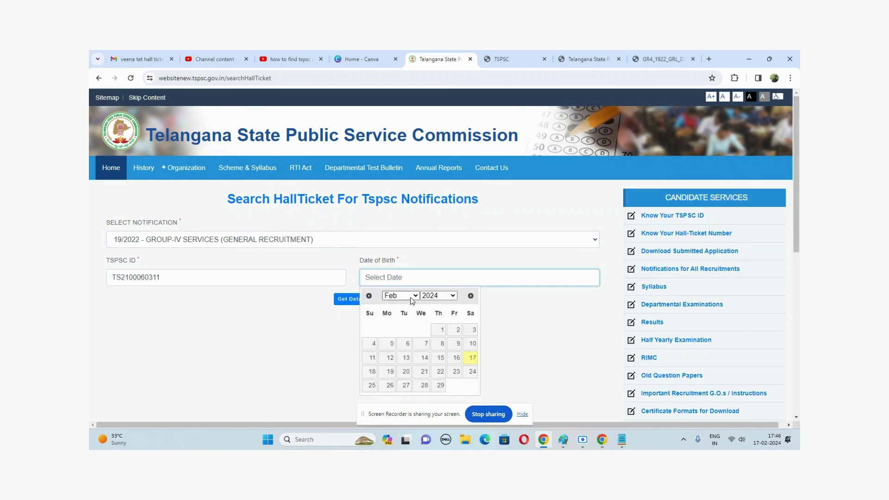
pyautogui.click(410, 296)
pyautogui.click(405, 324)
pyautogui.click(436, 296)
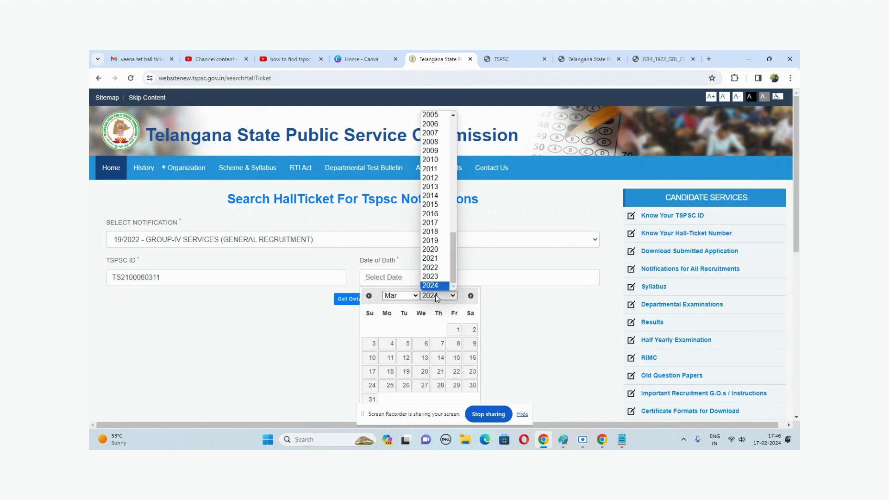
pyautogui.press('Home')
pyautogui.write('1987')
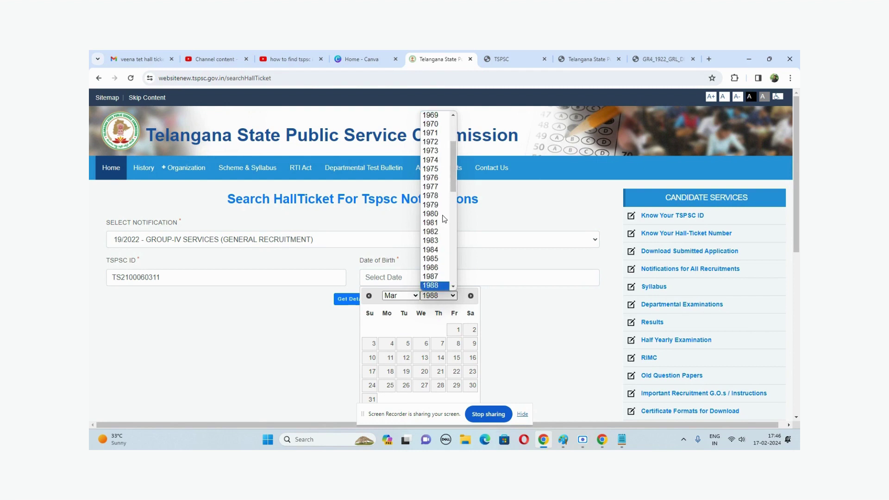
pyautogui.click(435, 280)
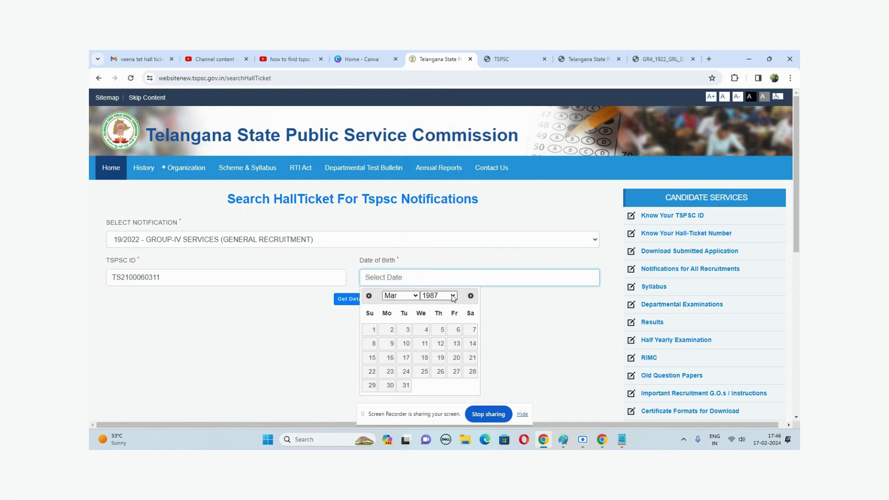
pyautogui.click(443, 295)
pyautogui.scroll(-3, 434, 204)
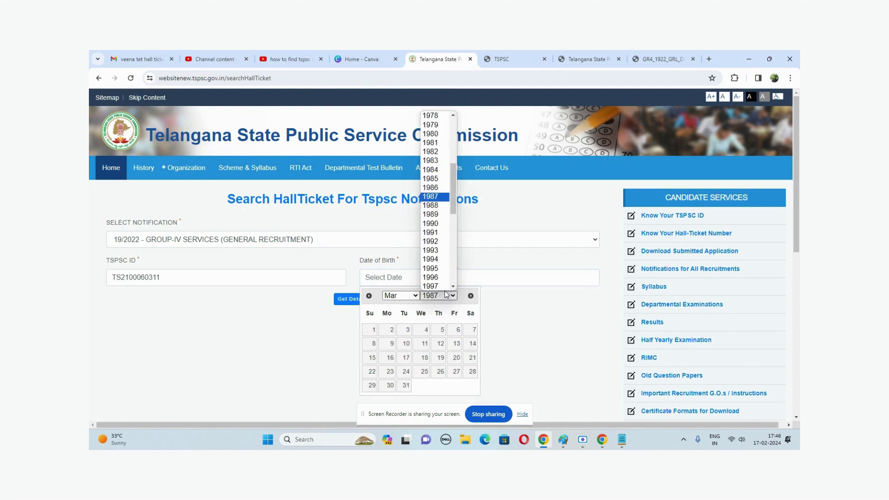
pyautogui.click(434, 206)
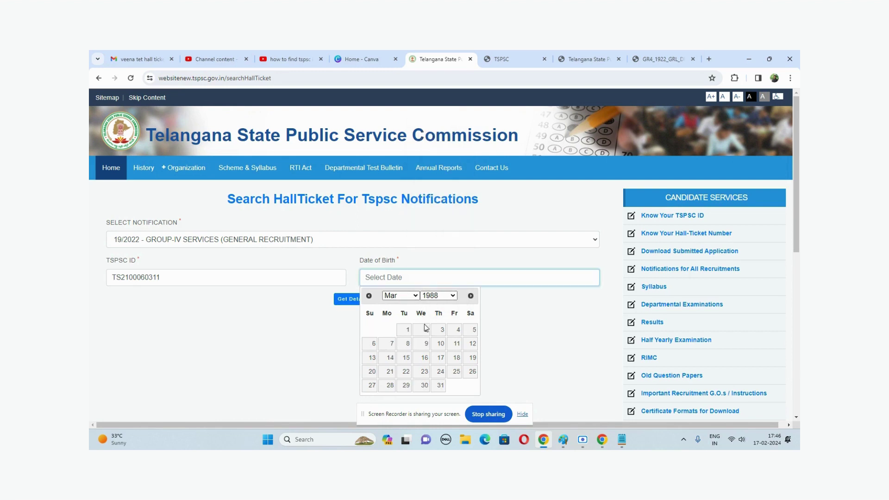
pyautogui.click(471, 330)
pyautogui.click(350, 300)
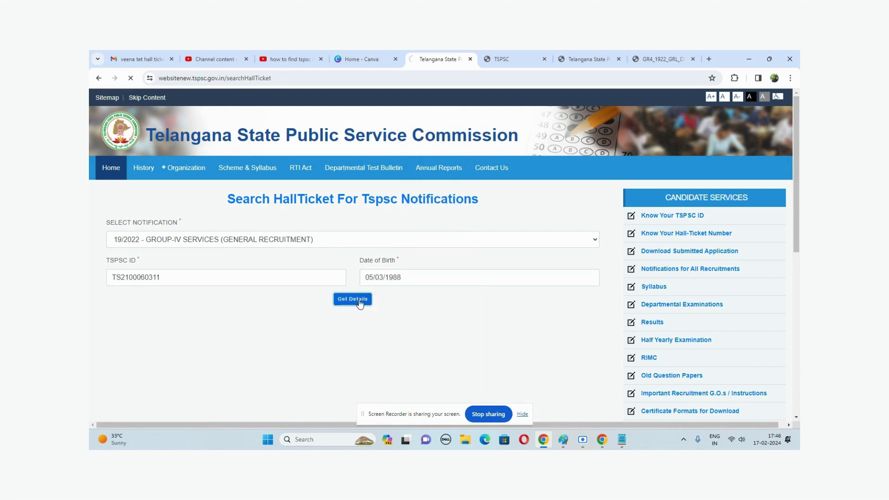
# Step: Resubmit the hall ticket search from the TSPSC ID field, getting 'No Details Found'
pyautogui.scroll(-1, 317, 255)
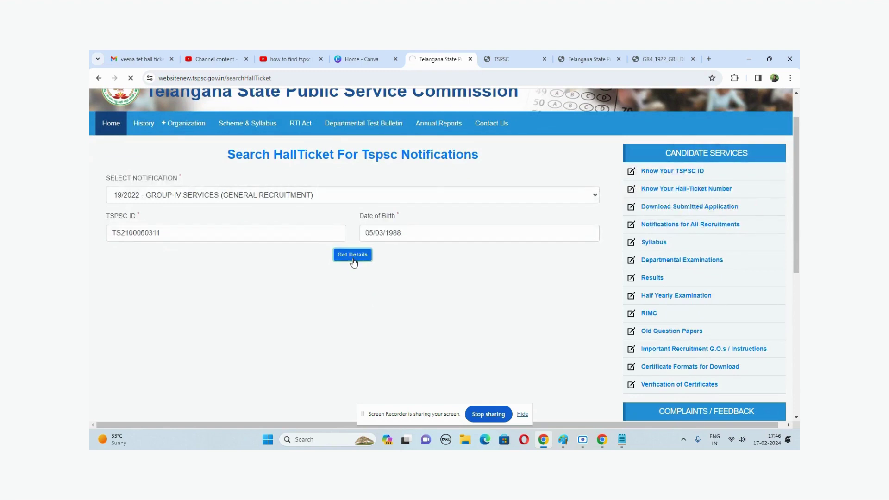
pyautogui.click(200, 233)
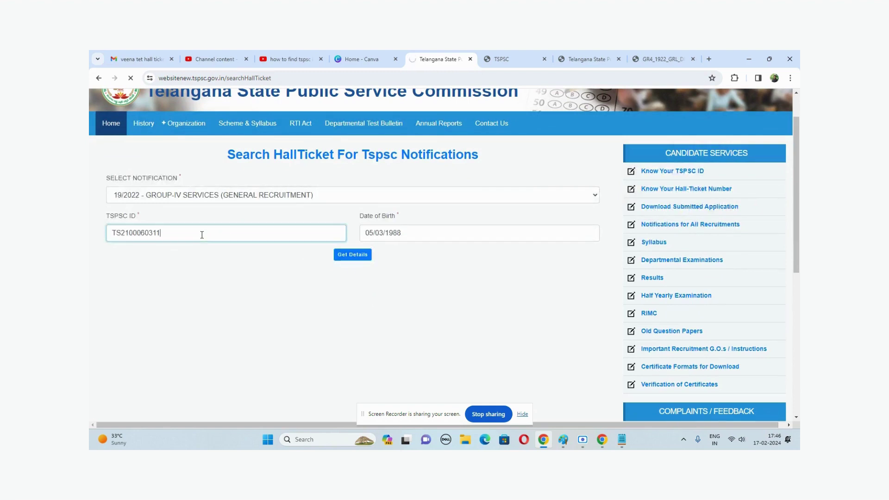
pyautogui.click(404, 236)
pyautogui.press('Return')
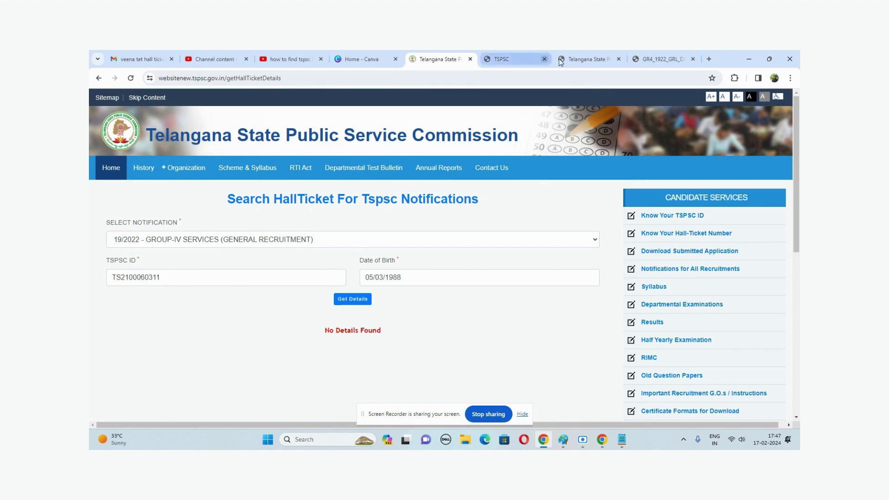
# Step: Check the saved numbers in Notepad, then reopen Know Your TSPSC ID in Chrome
pyautogui.click(749, 59)
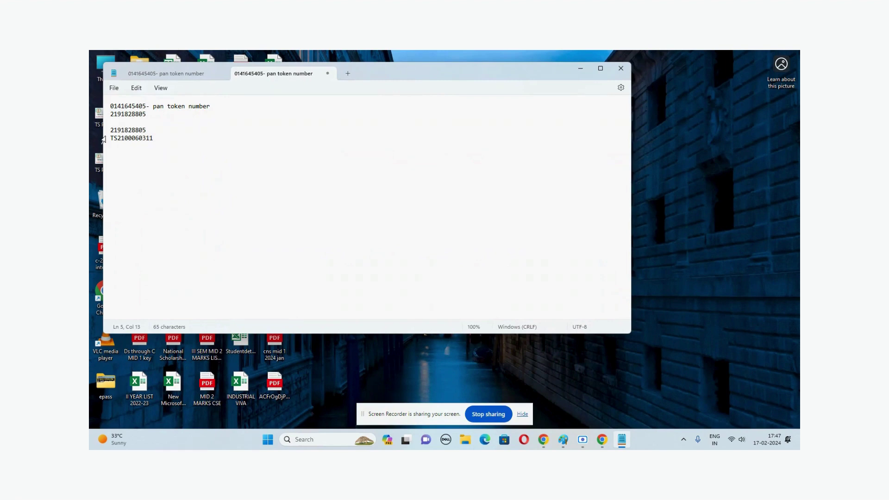
pyautogui.moveTo(149, 130); pyautogui.dragTo(111, 130)
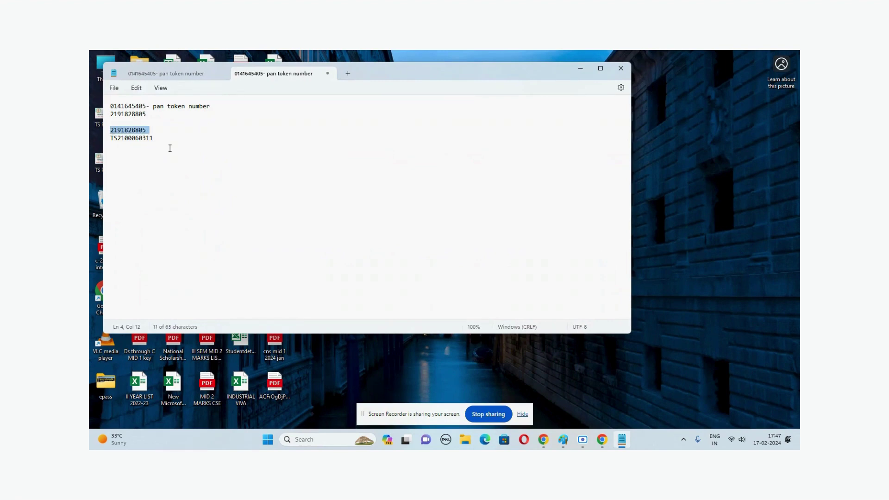
pyautogui.click(170, 148)
pyautogui.hotkey('alt', 'Tab')
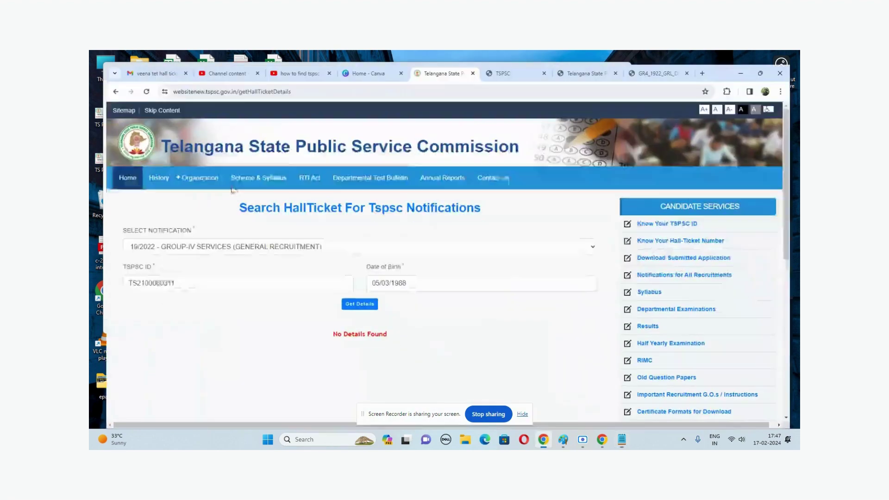
pyautogui.click(679, 216)
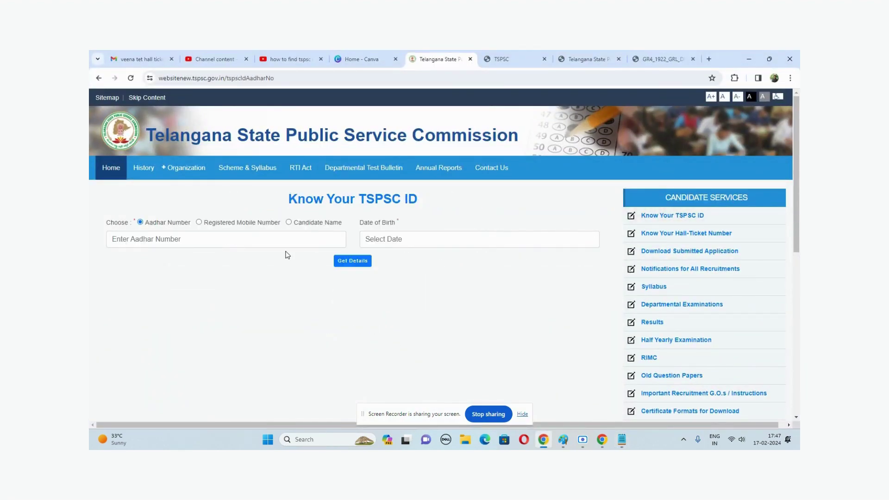
# Step: Switch the lookup to registered mobile number and enter the candidate's mobile number
pyautogui.click(248, 238)
pyautogui.click(199, 223)
pyautogui.click(196, 236)
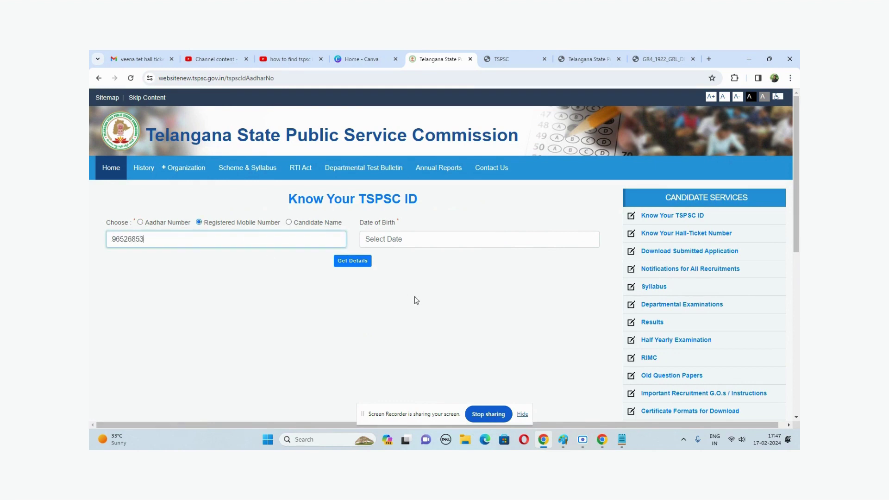
pyautogui.press('Tab')
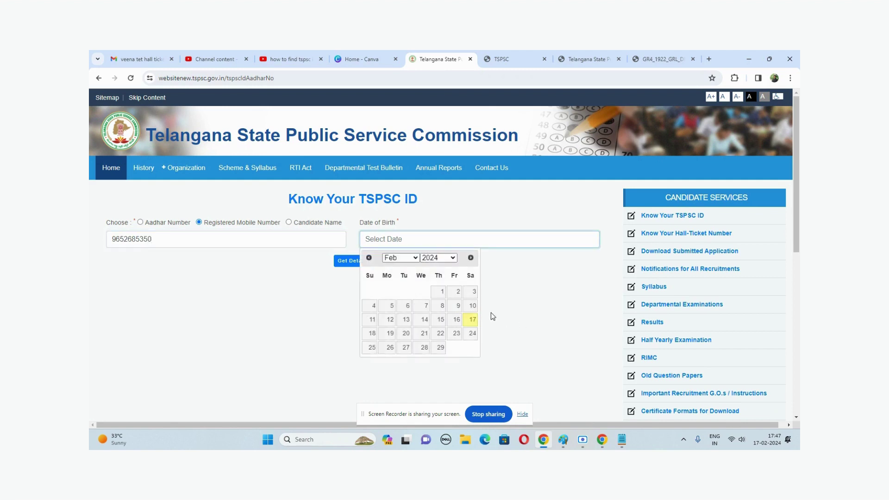
pyautogui.click(401, 258)
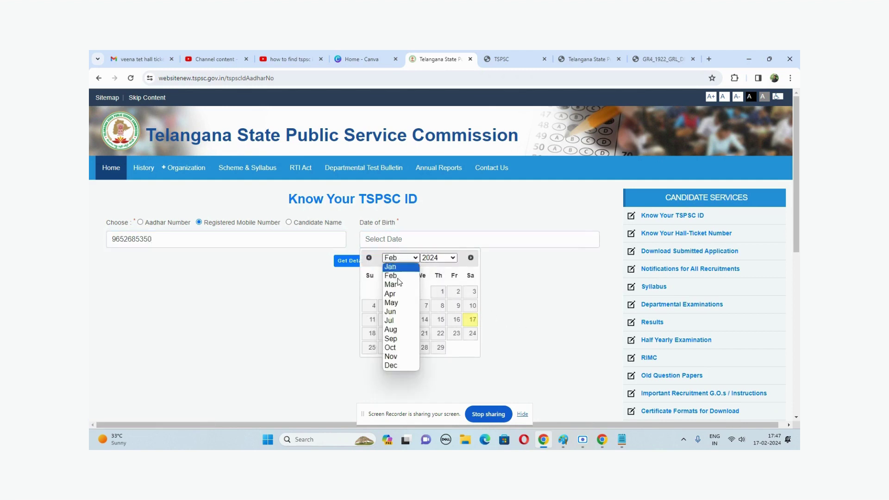
pyautogui.click(397, 330)
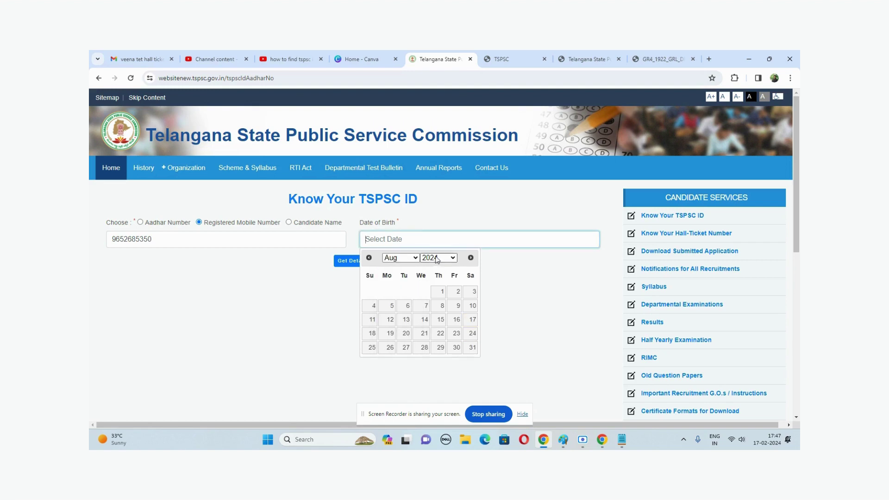
pyautogui.click(437, 258)
pyautogui.write('1988')
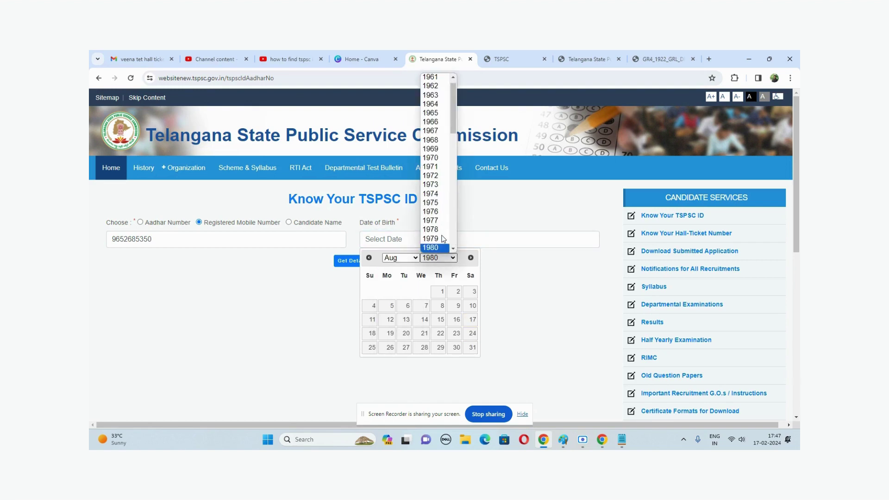
pyautogui.click(435, 248)
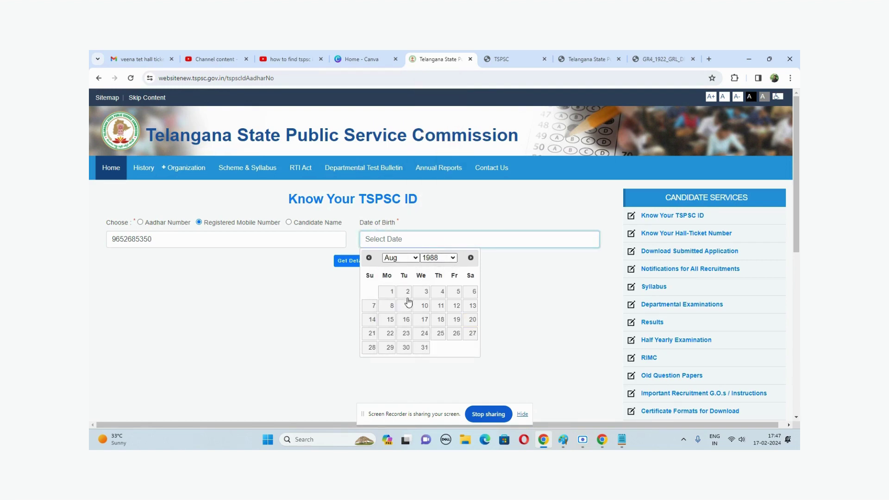
pyautogui.click(423, 306)
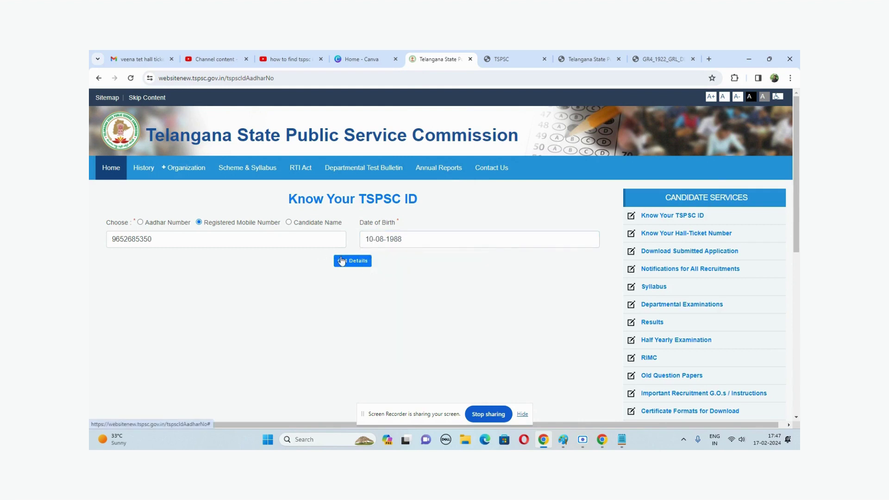
pyautogui.click(347, 260)
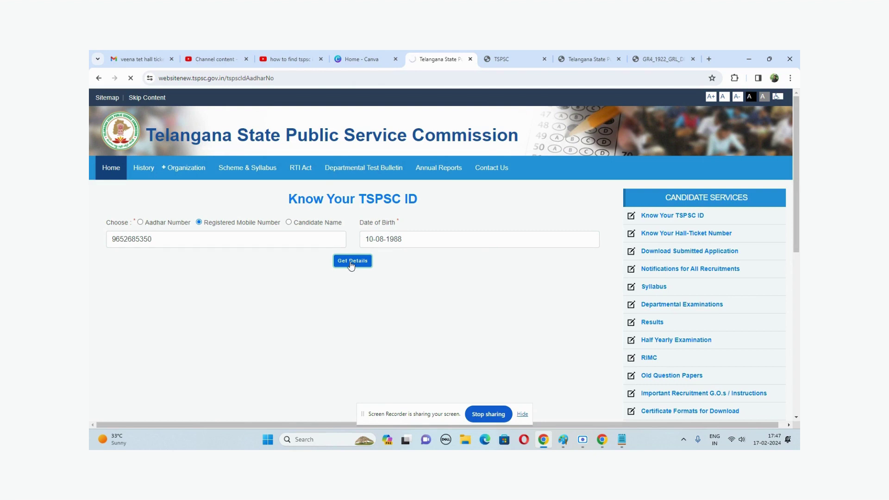
pyautogui.click(351, 262)
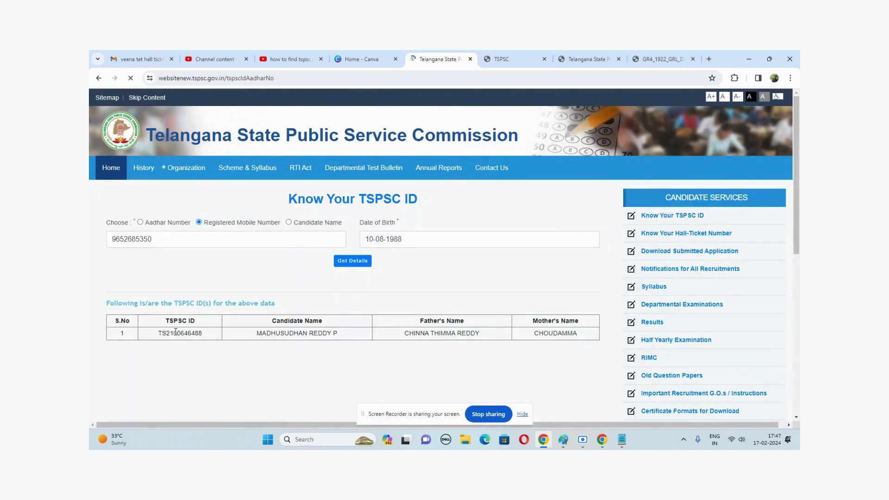
# Step: Copy the found TSPSC ID into the Notepad notes and return to Chrome
pyautogui.doubleClick(176, 332)
pyautogui.hotkey('alt', 'Tab')
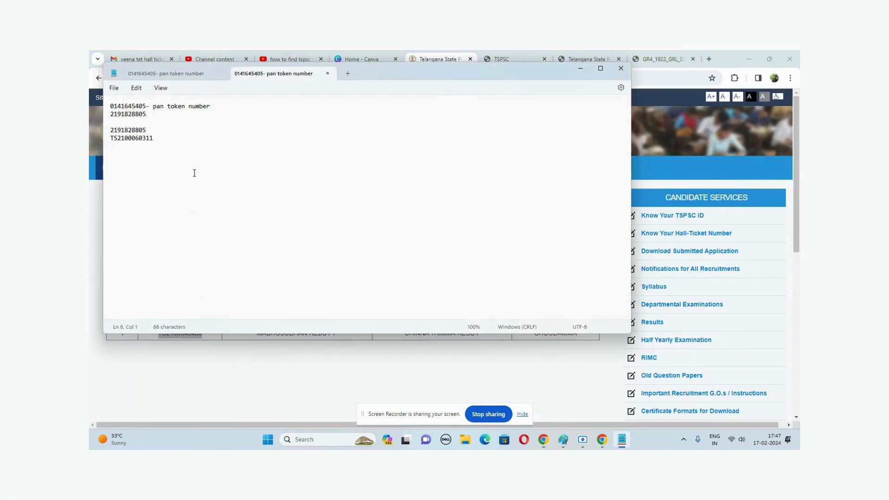
pyautogui.hotkey('ctrl', 'v')
pyautogui.hotkey('alt', 'Tab')
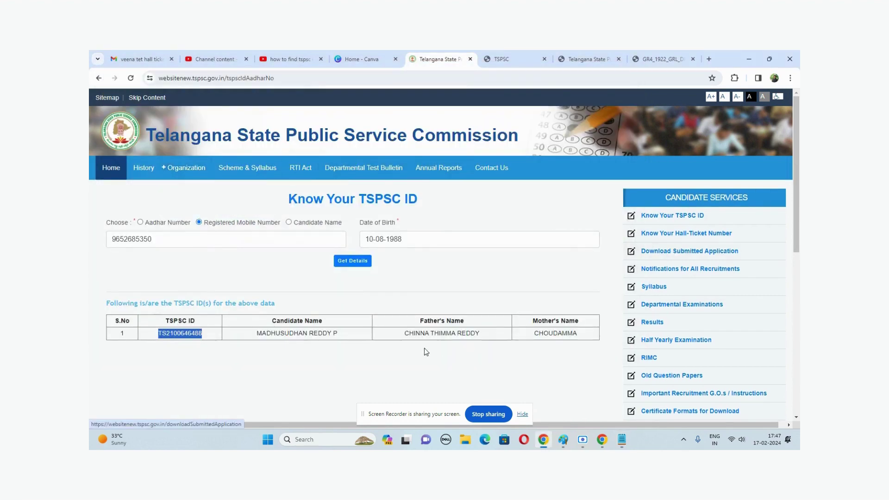
# Step: On the hall ticket search page, choose 19/2022 GROUP-IV SERVICES and paste the TSPSC ID
pyautogui.click(672, 236)
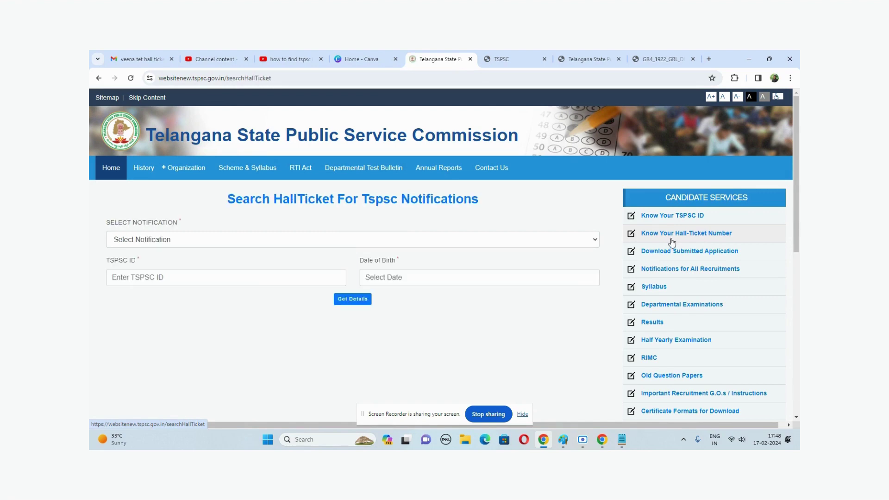
pyautogui.click(148, 244)
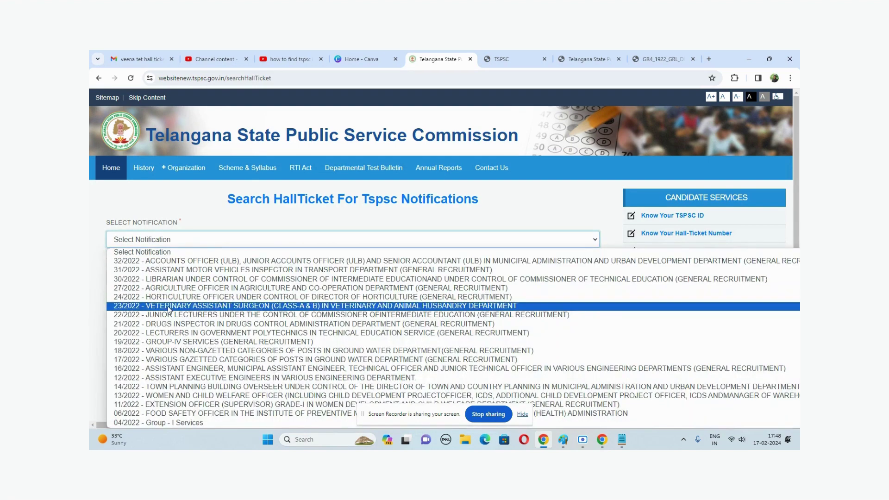
pyautogui.click(186, 342)
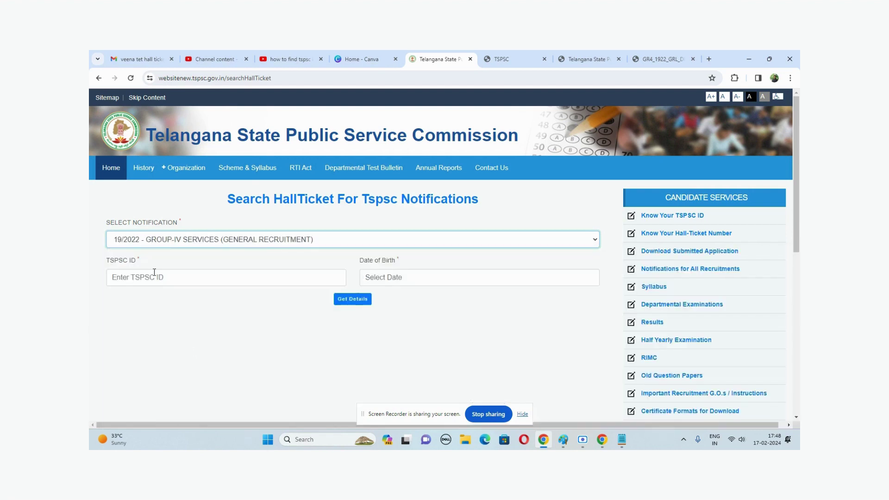
pyautogui.click(158, 283)
pyautogui.hotkey('ctrl', 'v')
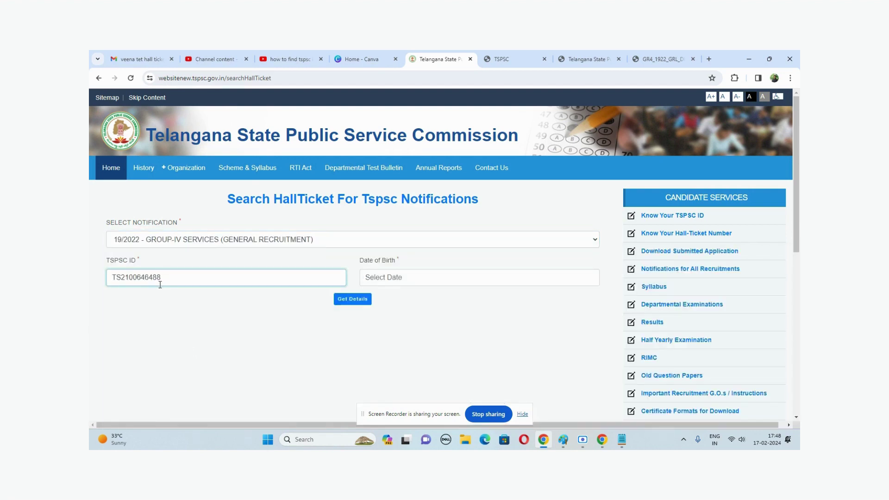
pyautogui.click(403, 274)
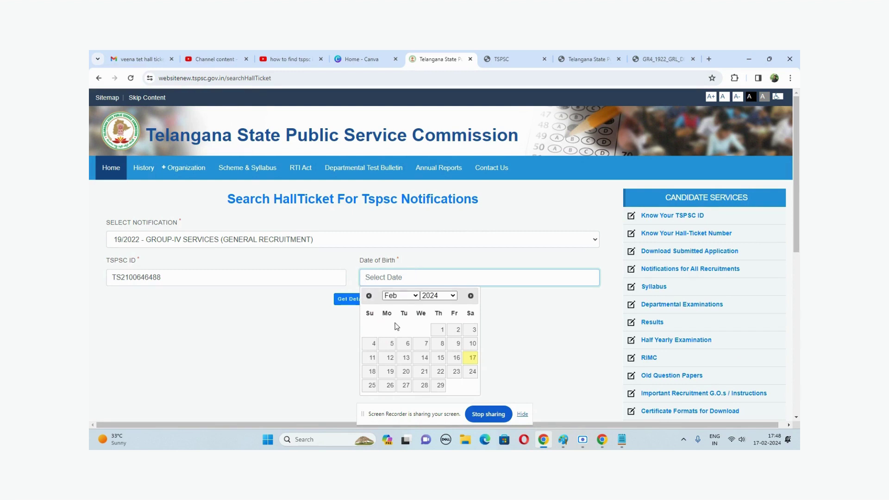
pyautogui.click(401, 298)
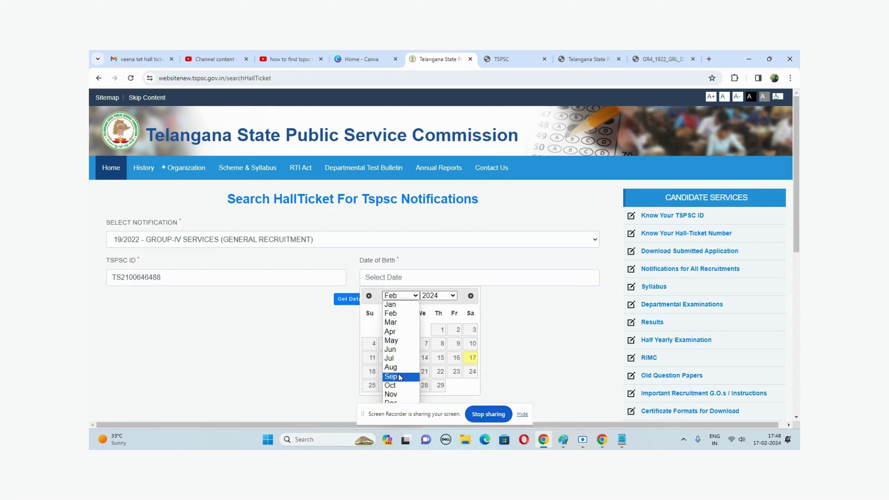
pyautogui.click(397, 367)
pyautogui.click(442, 296)
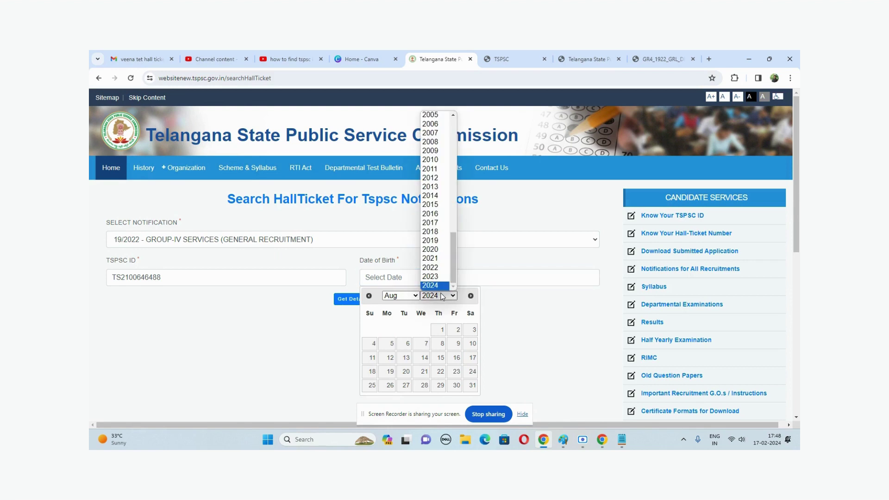
pyautogui.write('1988')
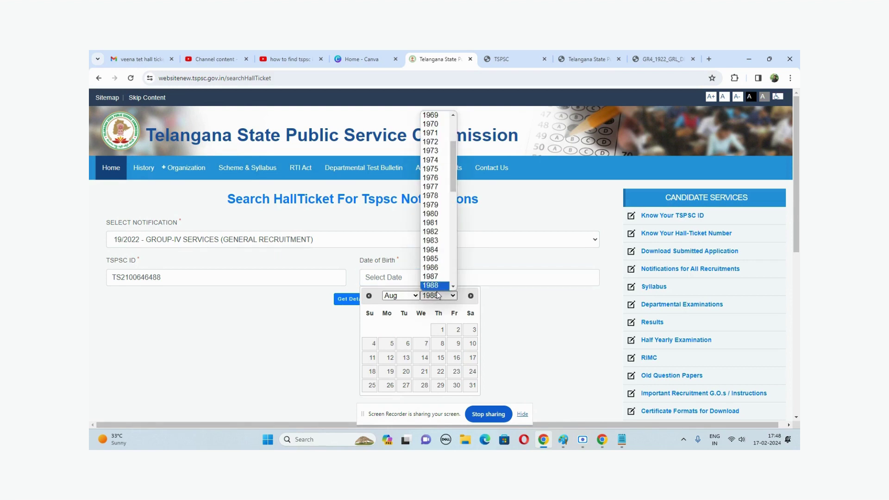
pyautogui.press('Up')
pyautogui.press('Return')
pyautogui.click(424, 297)
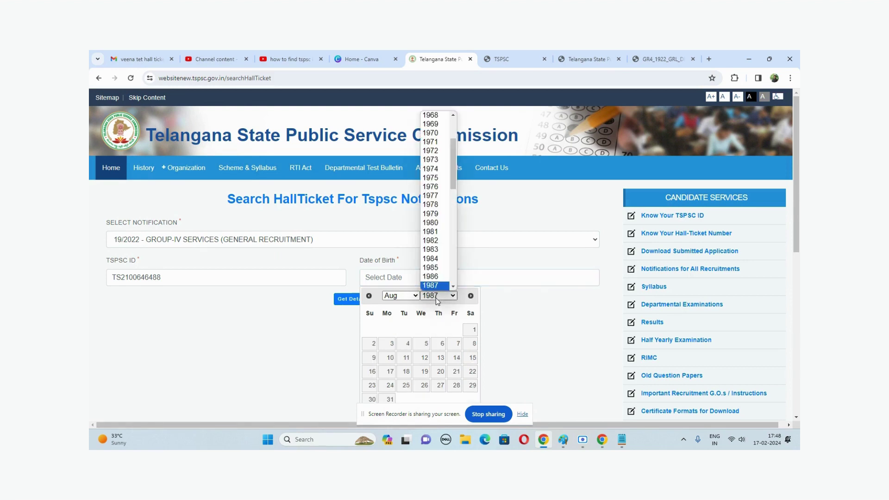
pyautogui.scroll(-1, 435, 298)
pyautogui.click(436, 251)
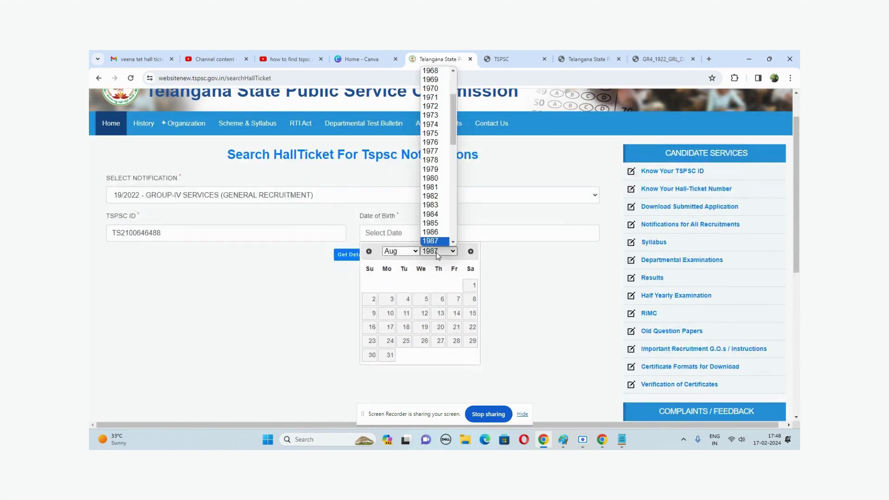
pyautogui.press('Down')
pyautogui.press('Return')
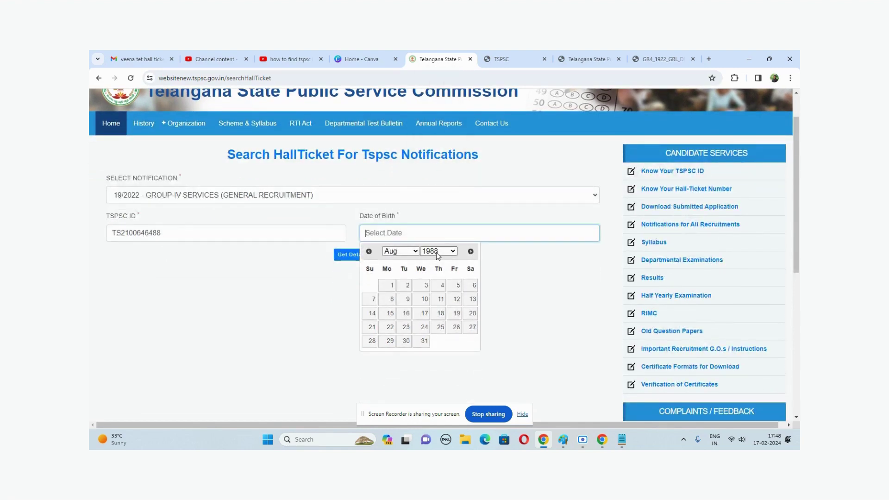
pyautogui.click(425, 304)
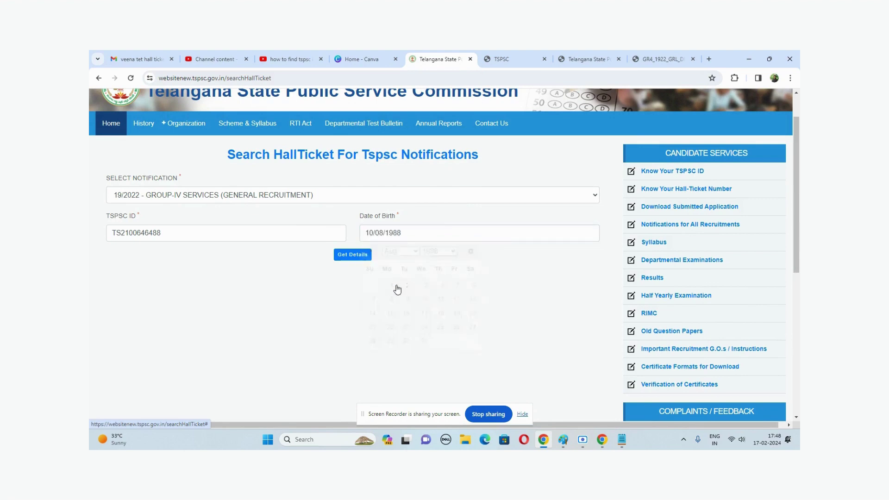
# Step: Get the Group-IV hall ticket details, select the HALLTICKETNO value, and return Home
pyautogui.click(355, 257)
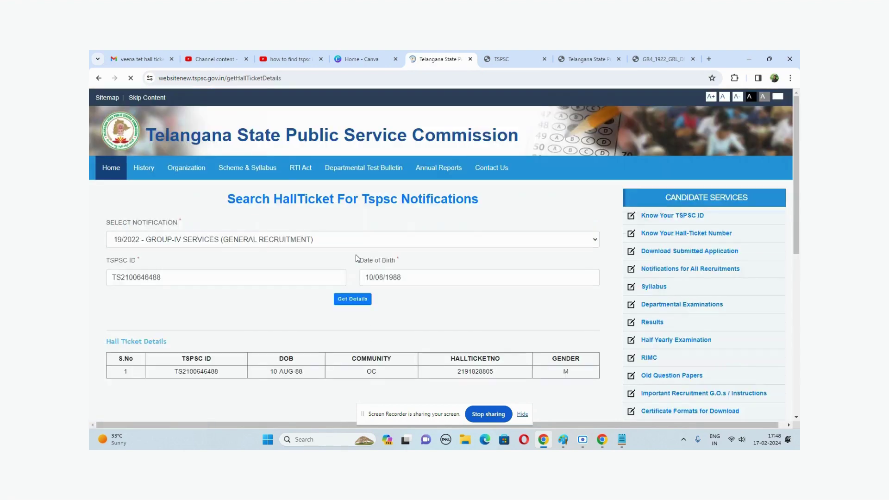
pyautogui.scroll(-2, 213, 252)
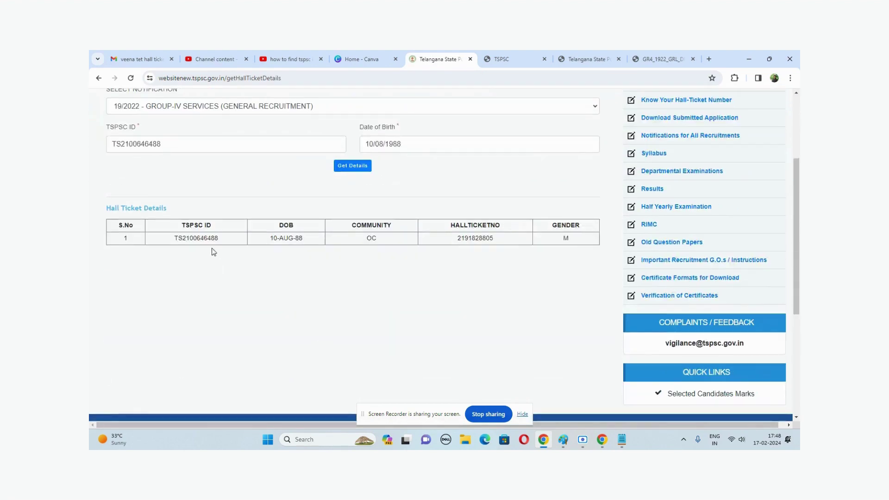
pyautogui.doubleClick(468, 238)
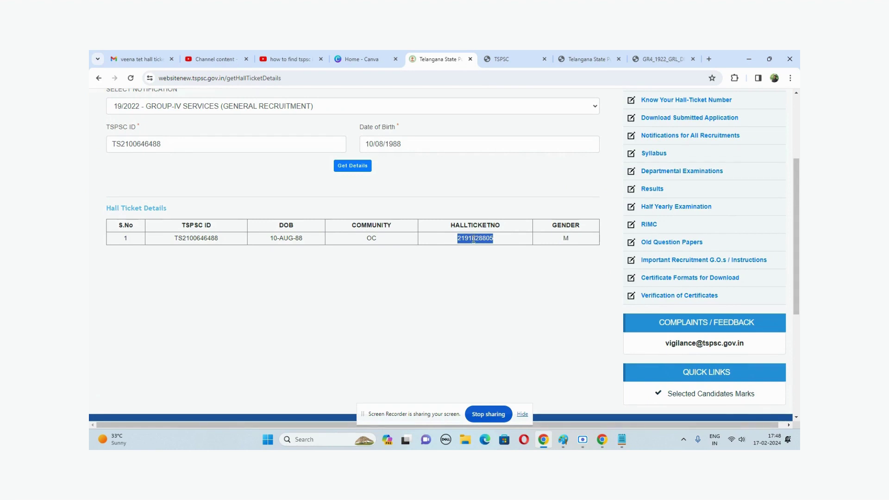
pyautogui.scroll(1, 473, 239)
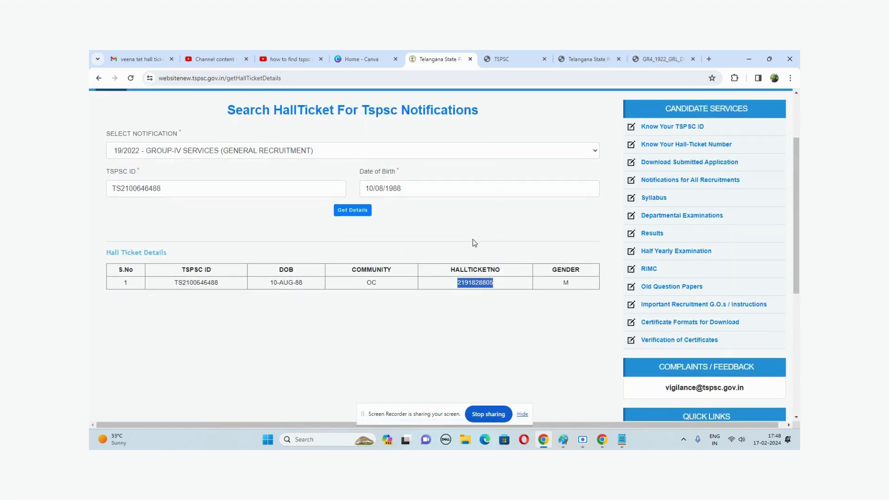
pyautogui.scroll(2, 360, 238)
pyautogui.click(120, 174)
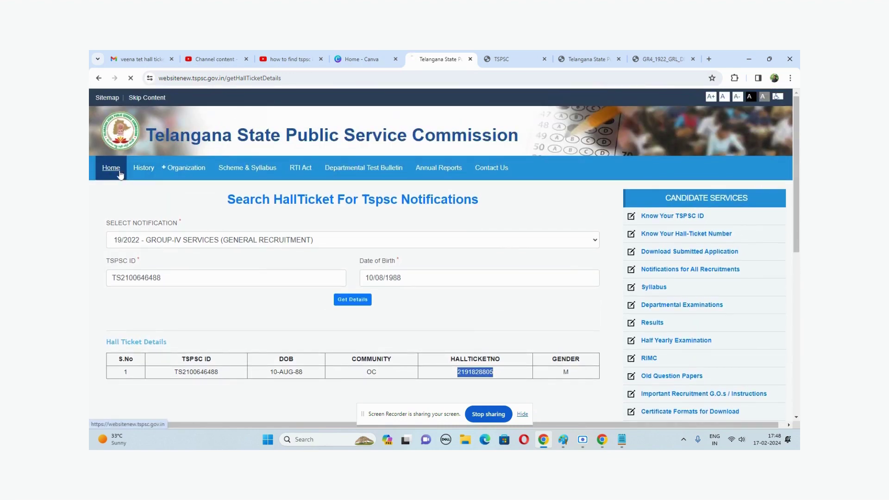
pyautogui.click(188, 79)
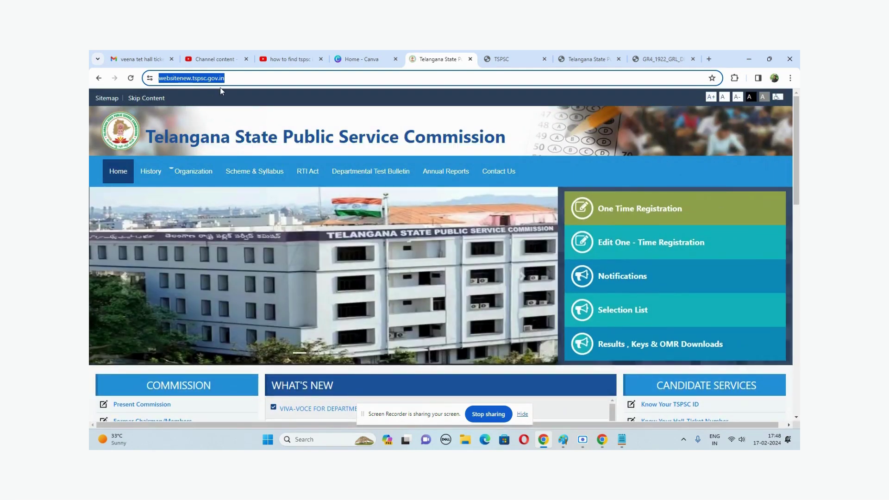
# Step: Go to tspsc.gov.in and open the GROUP-IV SERVICES (19/2022) GRL ranking list link
pyautogui.write('tspsc')
pyautogui.press('Return')
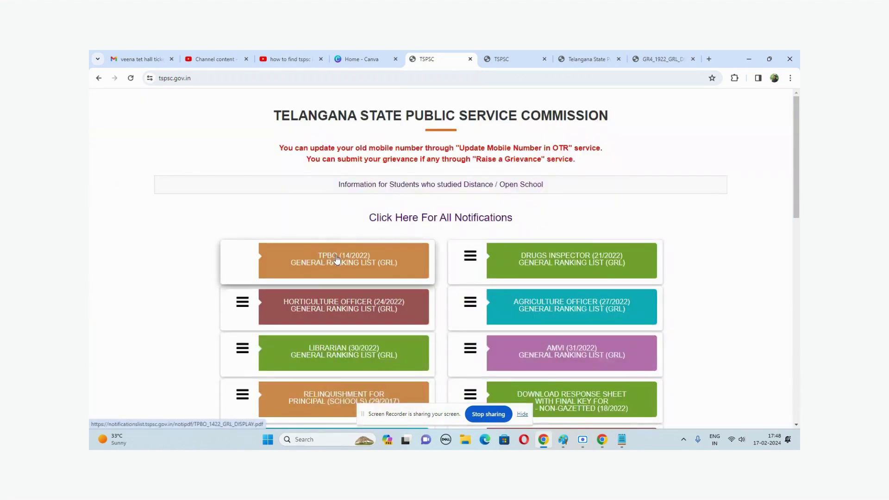
pyautogui.scroll(-2, 331, 301)
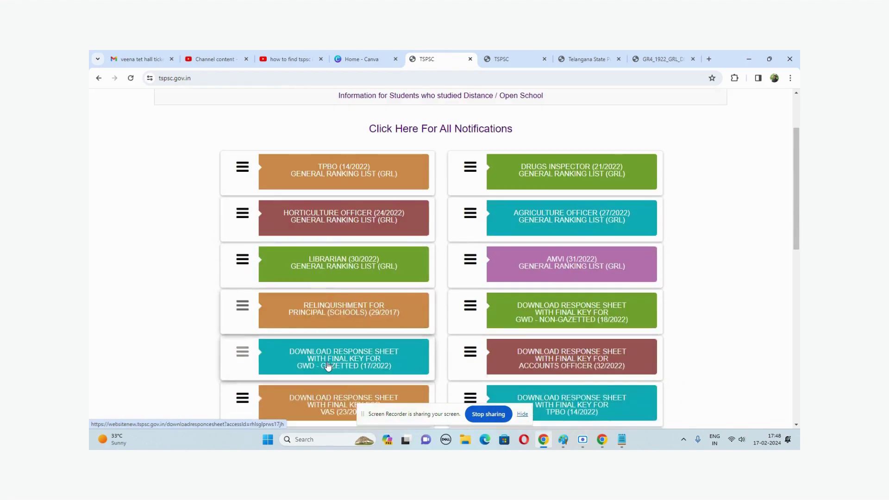
pyautogui.scroll(-2, 329, 367)
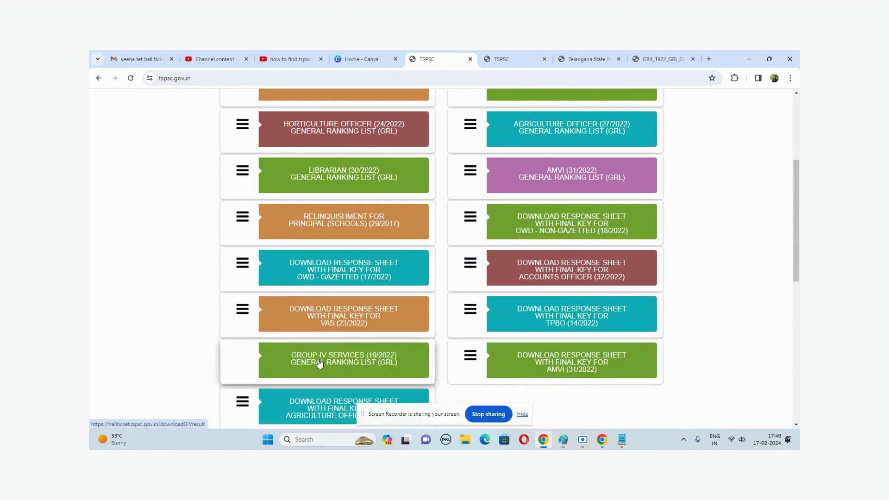
pyautogui.click(344, 361)
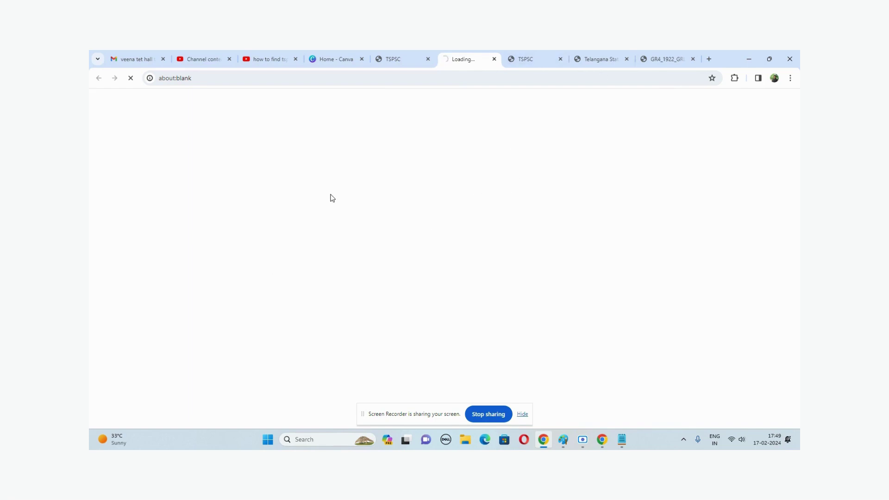
# Step: On the download form, review the prefilled TSPSC ID, hall ticket number and date of birth
pyautogui.click(602, 60)
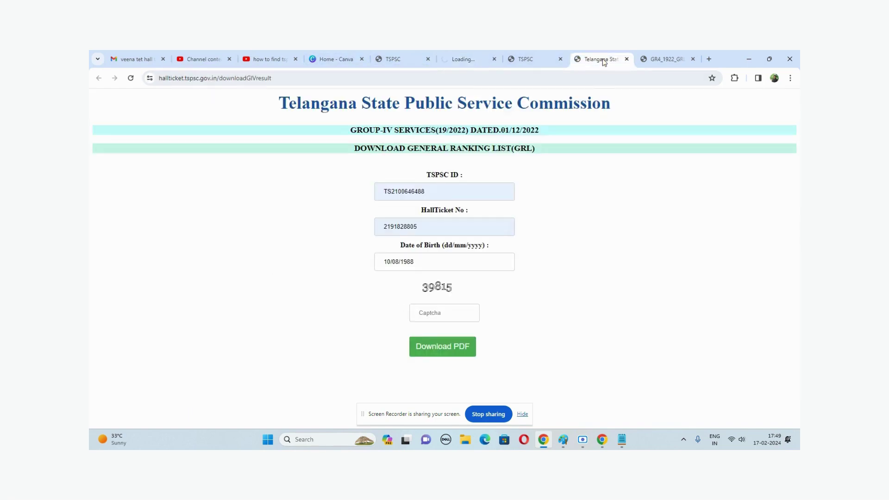
pyautogui.moveTo(425, 190); pyautogui.dragTo(369, 197)
pyautogui.click(462, 192)
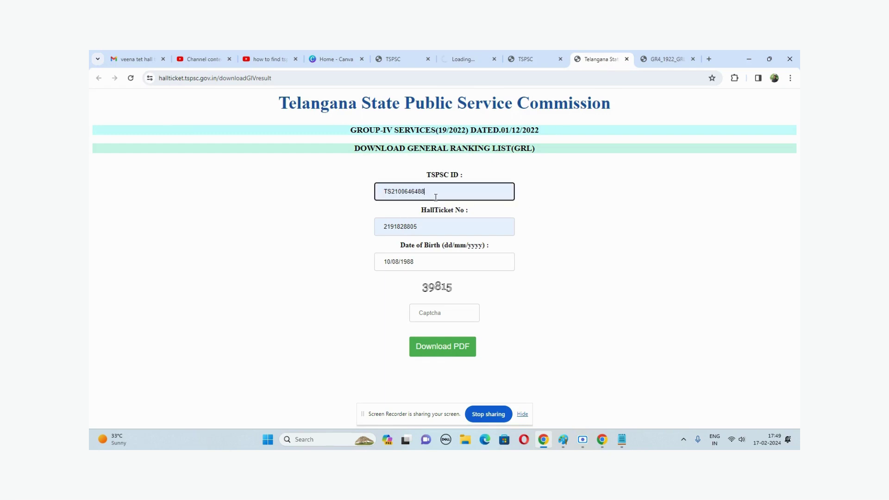
pyautogui.click(425, 223)
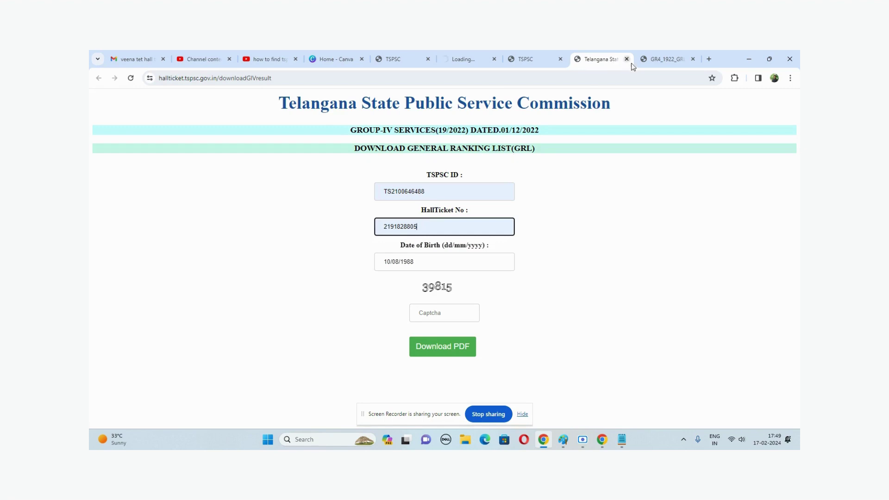
pyautogui.click(430, 264)
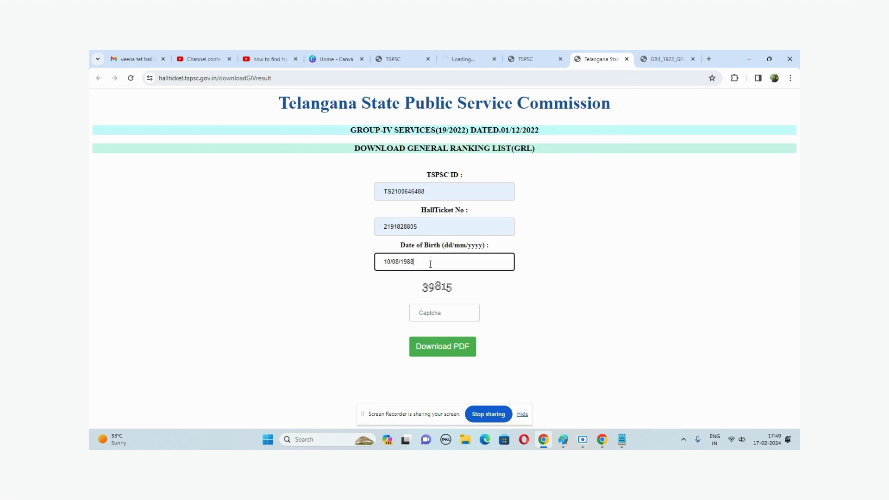
# Step: Enter the captcha code and submit the Download PDF request
pyautogui.click(426, 317)
pyautogui.write('39')
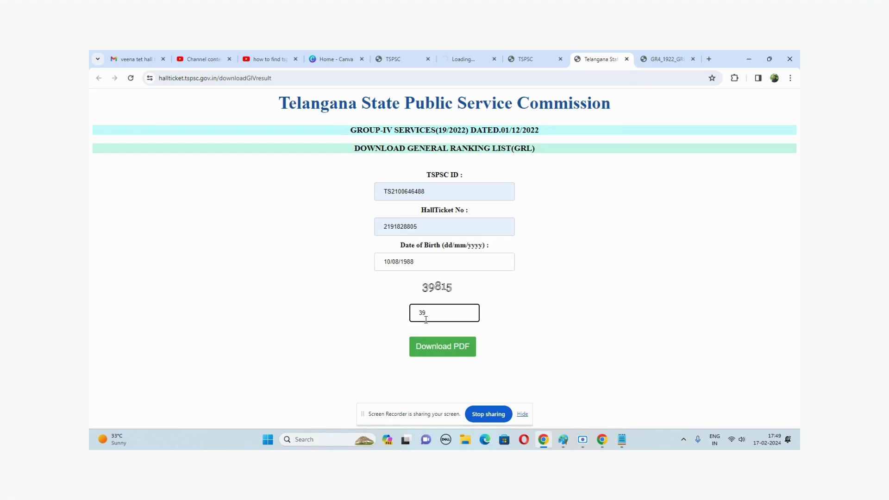
pyautogui.write('815')
pyautogui.click(433, 347)
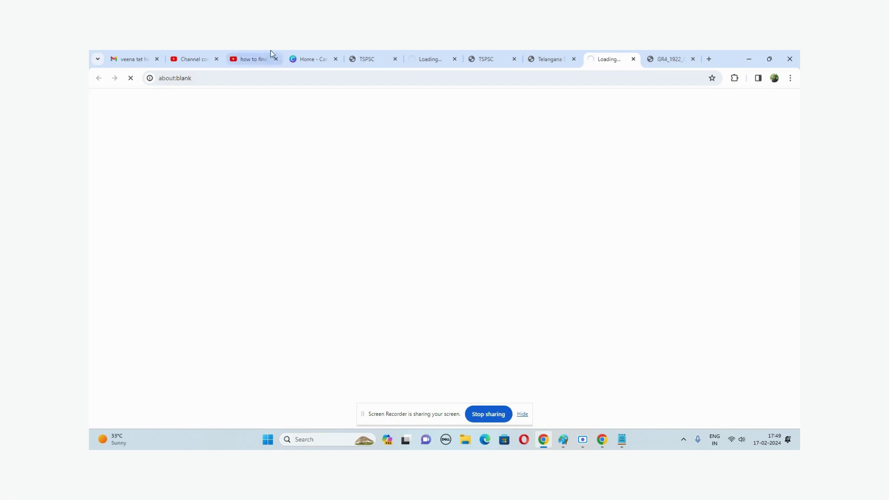
# Step: Reload the timed-out download tab and confirm form resubmission to load GR4_1922_GRL-3.pdf
pyautogui.click(427, 60)
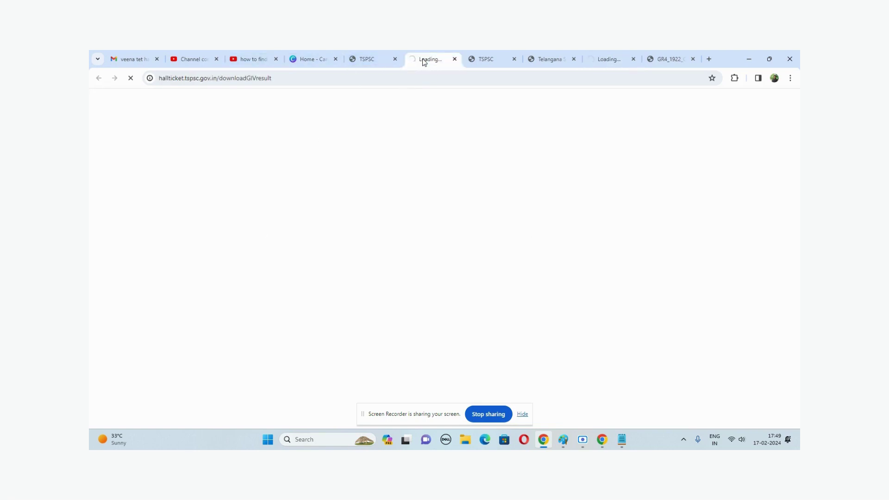
pyautogui.click(598, 61)
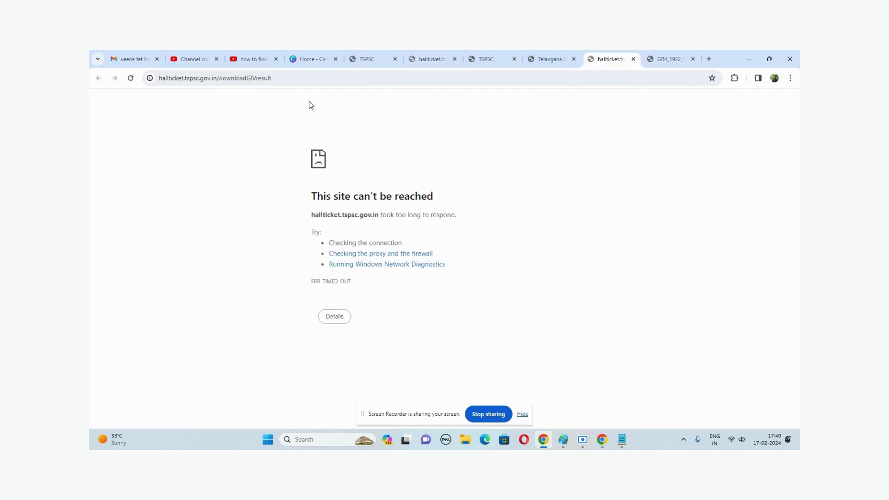
pyautogui.click(337, 319)
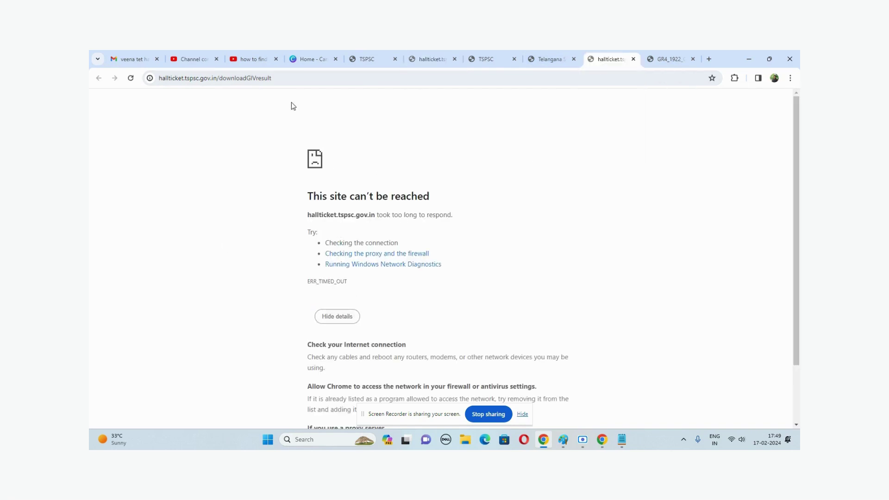
pyautogui.click(130, 78)
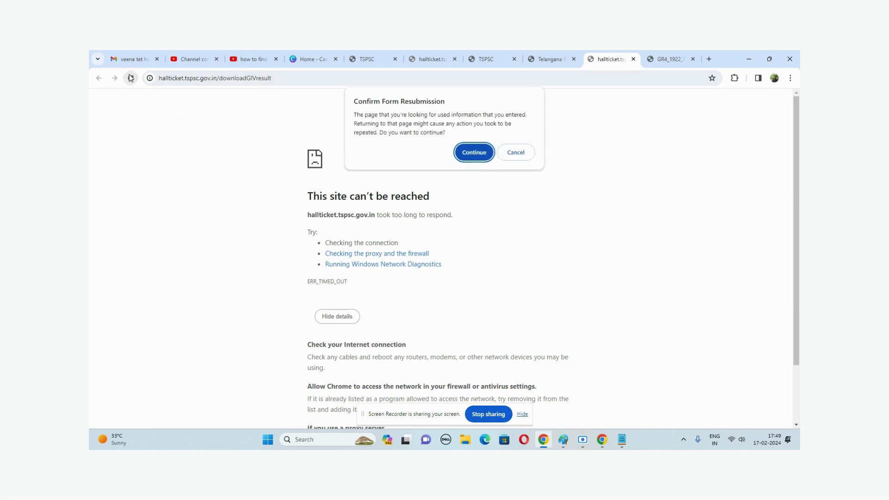
pyautogui.click(463, 154)
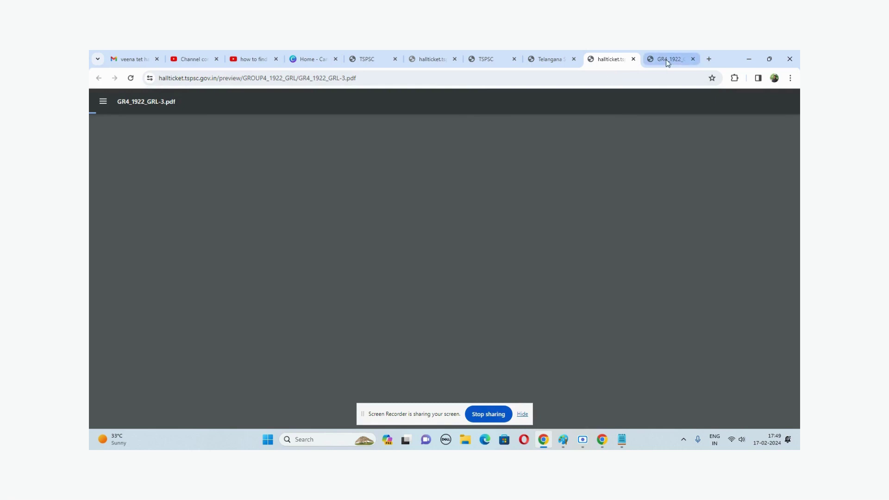
pyautogui.click(653, 64)
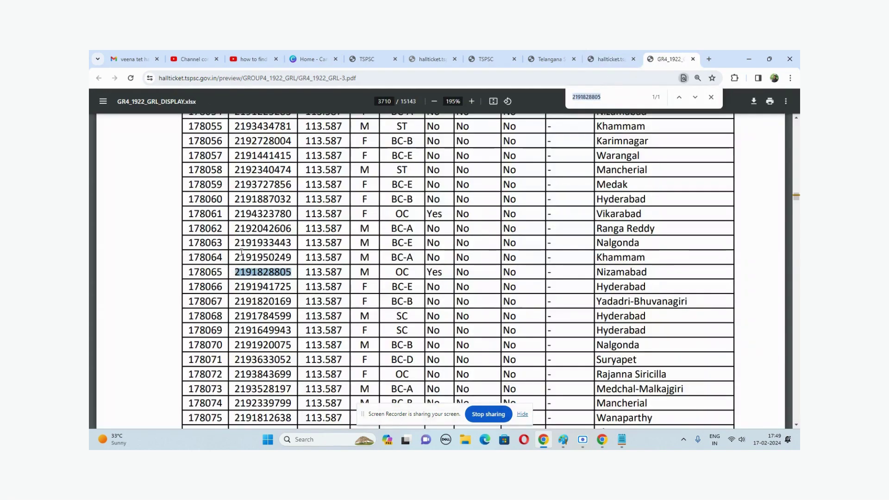
pyautogui.doubleClick(238, 269)
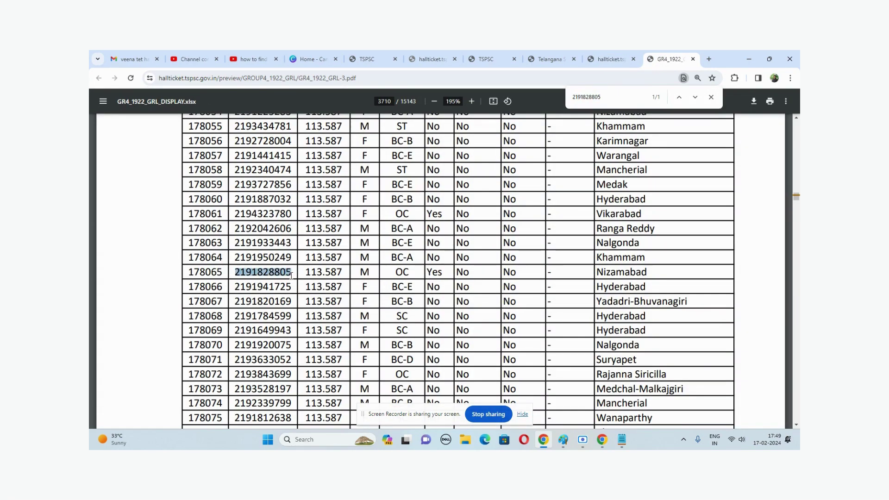
pyautogui.scroll(-5, 239, 269)
pyautogui.scroll(3, 270, 241)
pyautogui.scroll(-15, 254, 199)
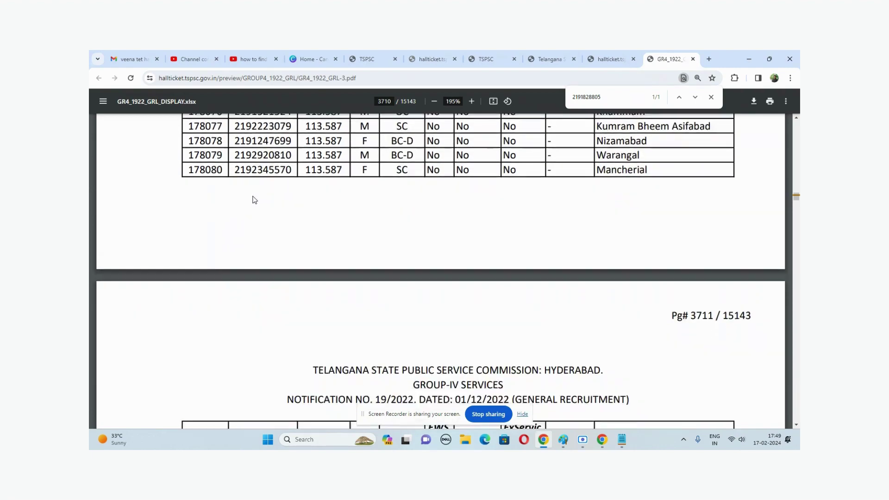
pyautogui.scroll(5, 254, 200)
pyautogui.scroll(20, 254, 199)
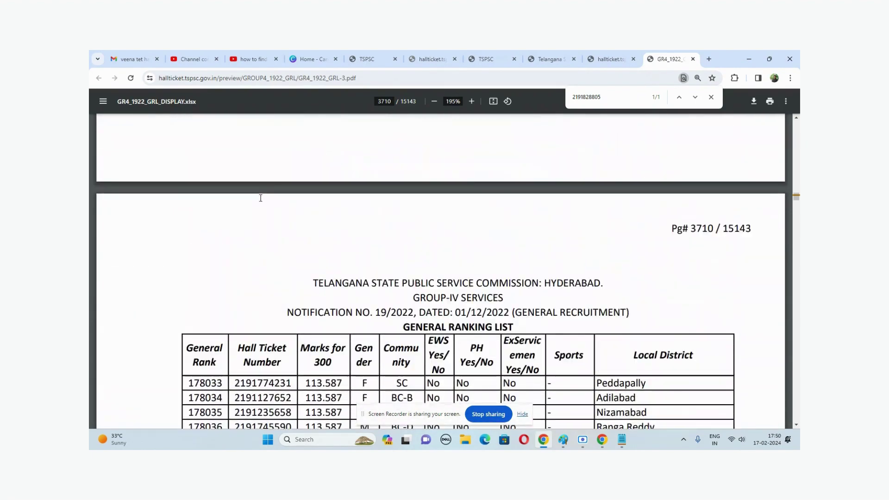
pyautogui.scroll(-10, 261, 198)
pyautogui.scroll(-4, 261, 198)
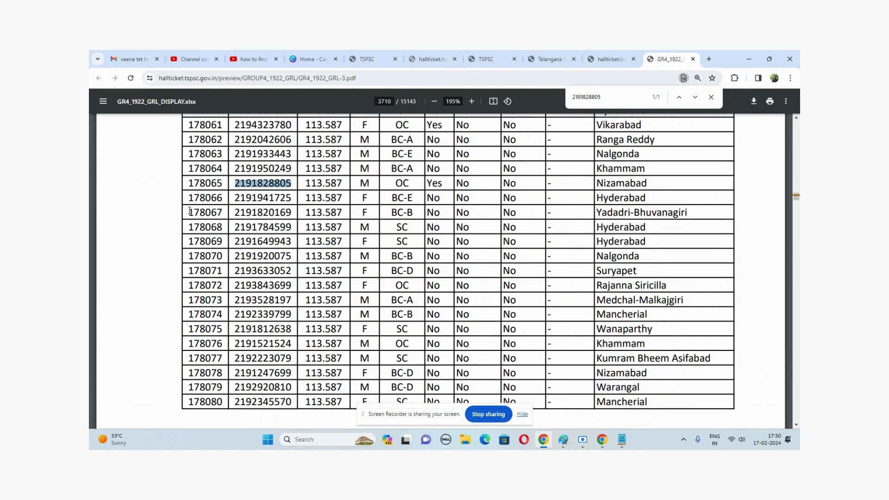
pyautogui.click(128, 215)
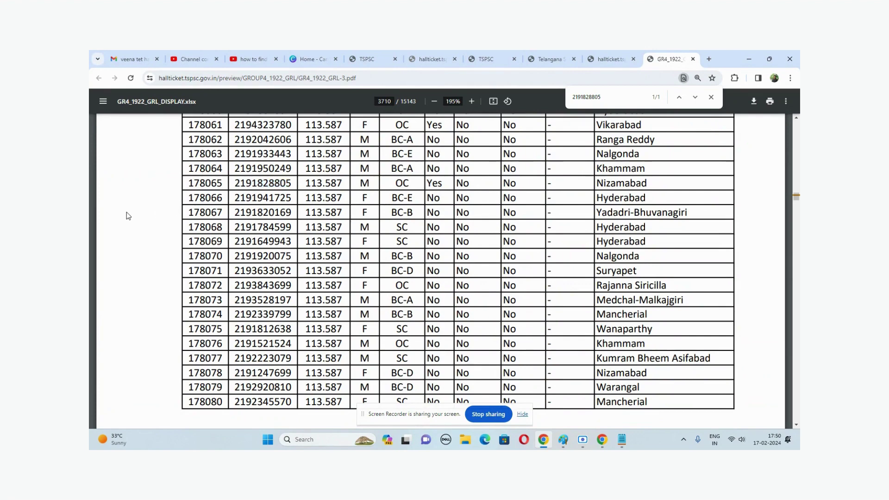
# Step: Close the find bar, keeping the rank 178065 row (OC, Nizamabad) on page 3710 in view
pyautogui.click(711, 98)
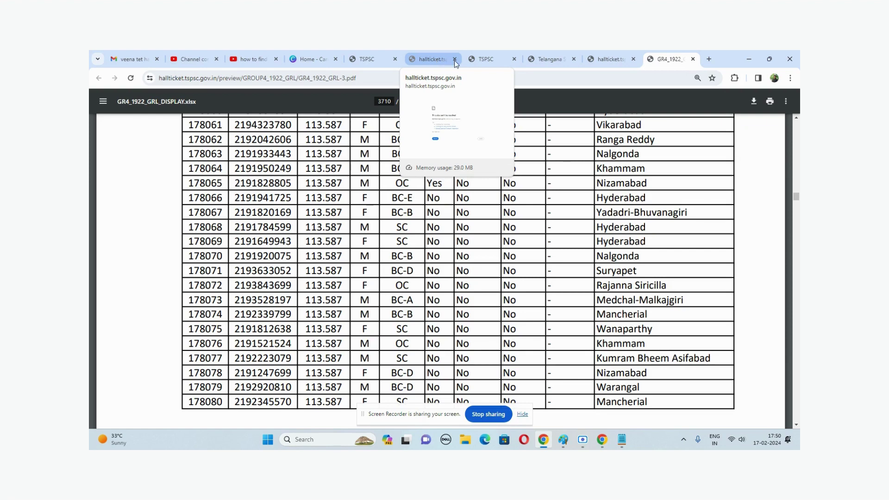
pyautogui.moveTo(438, 171); pyautogui.dragTo(444, 174)
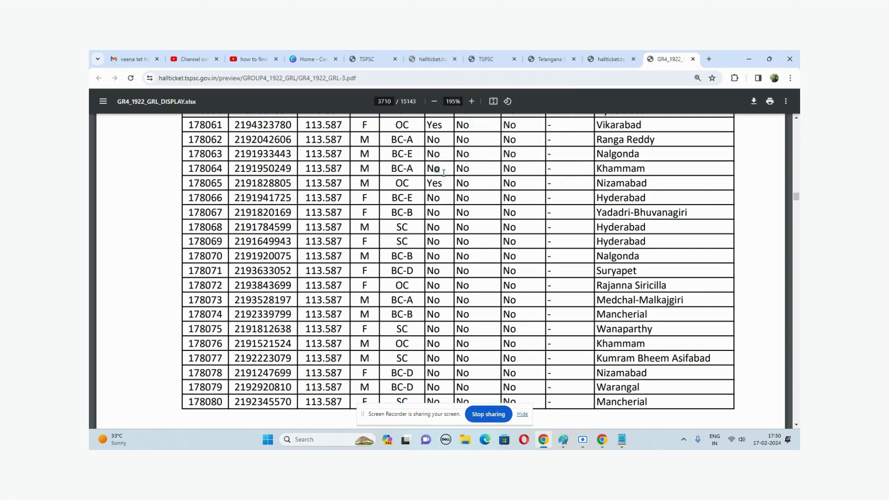